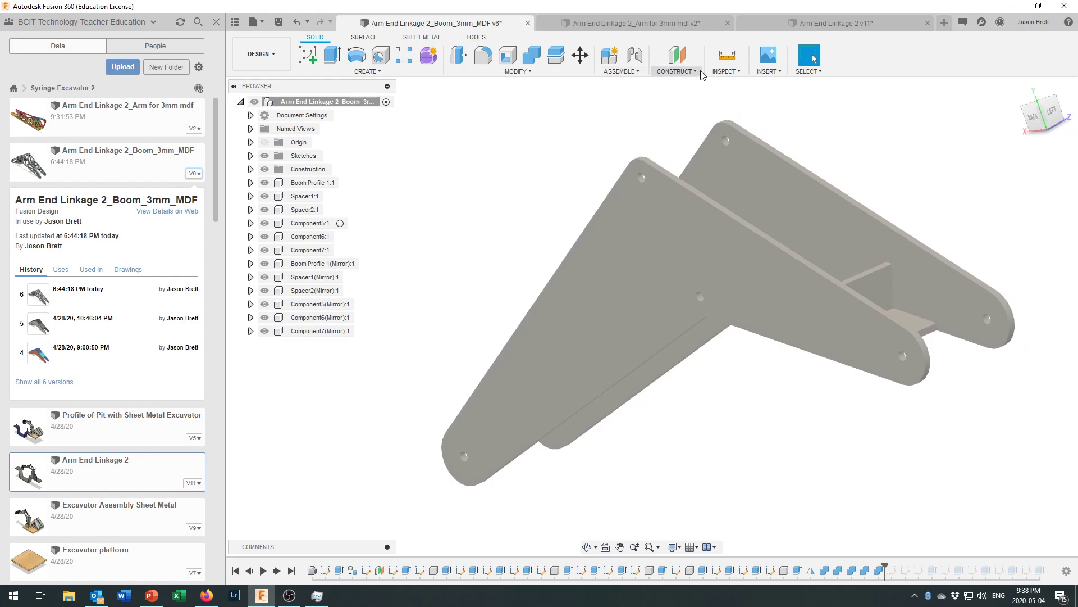
Turn on component color cycling for the boom assembly.
{"action": "left_click", "coordinate": [725, 73]}
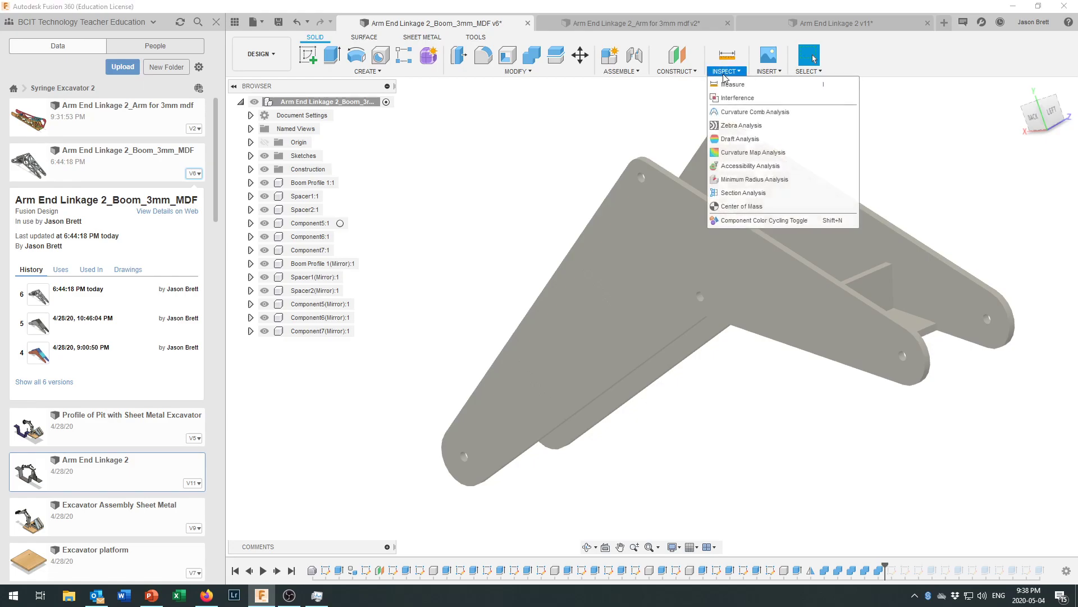
{"action": "left_click", "coordinate": [745, 222]}
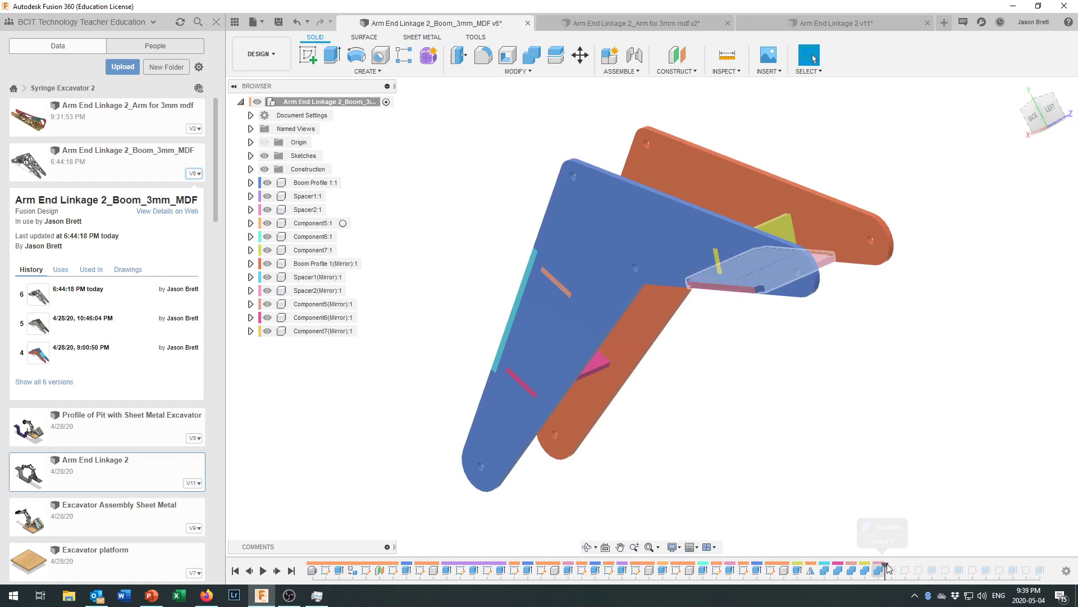
Advance the boom's timeline feature by feature through the X-shaped truss cutout in the long spacer plate.
{"action": "left_click_drag", "start_coordinate": [886, 569], "coordinate": [894, 568]}
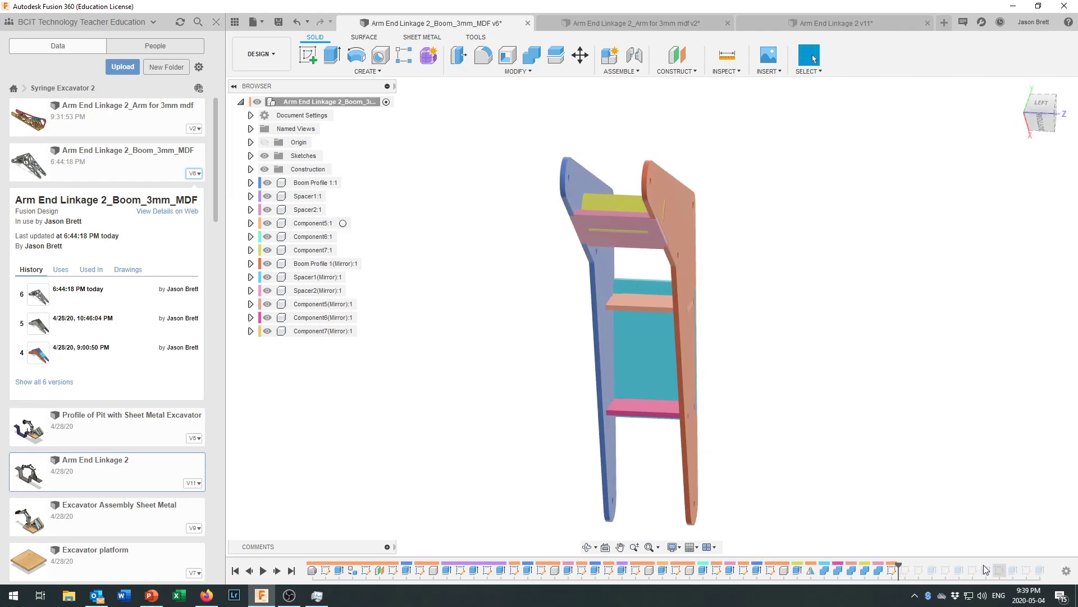
{"action": "left_click", "coordinate": [277, 570]}
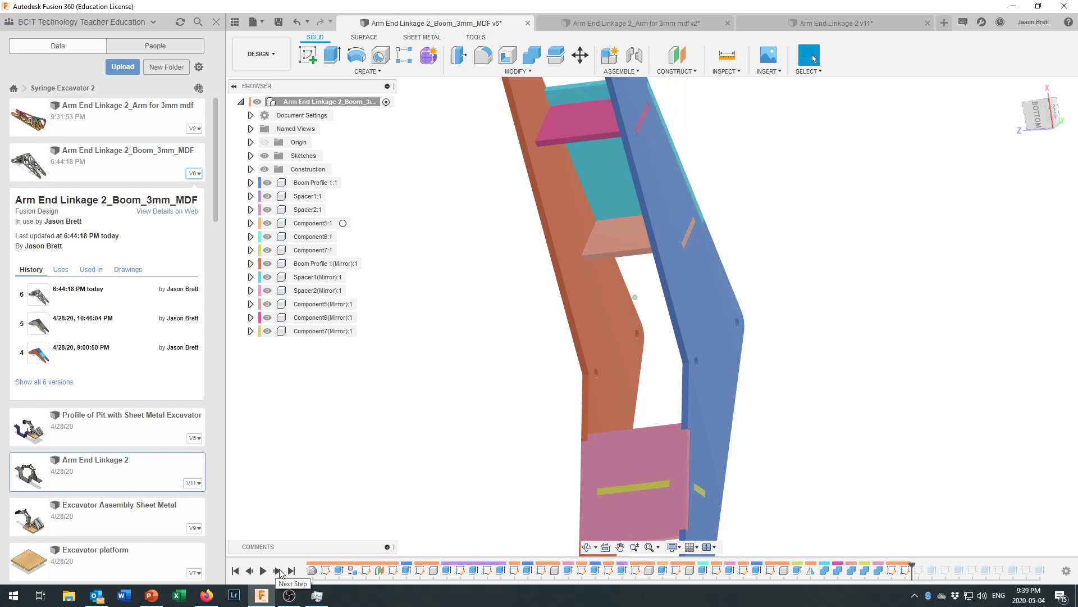
{"action": "left_click", "coordinate": [279, 571]}
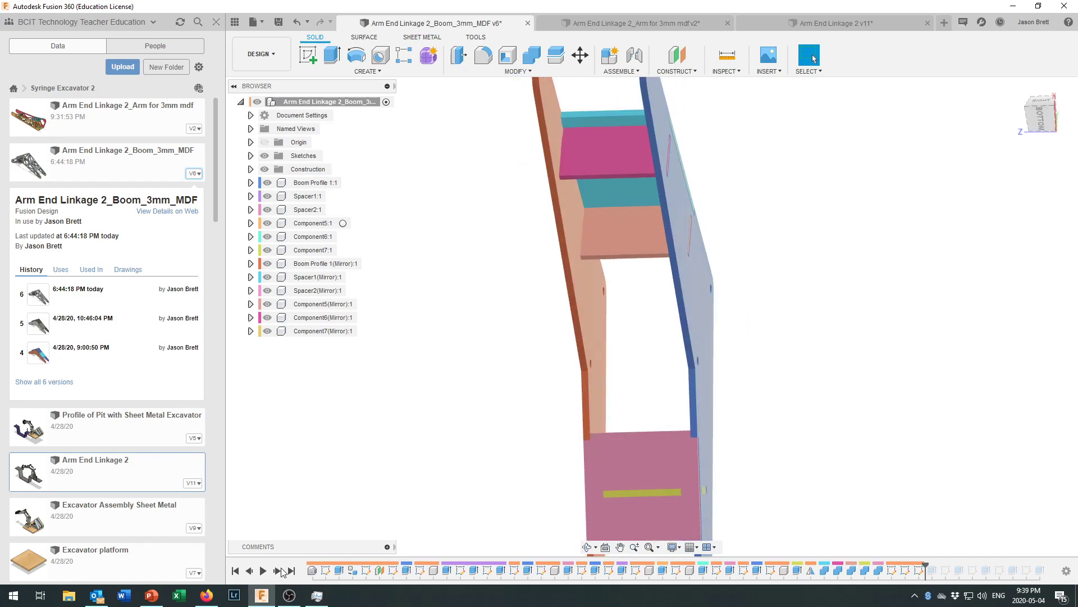
{"action": "left_click", "coordinate": [282, 571]}
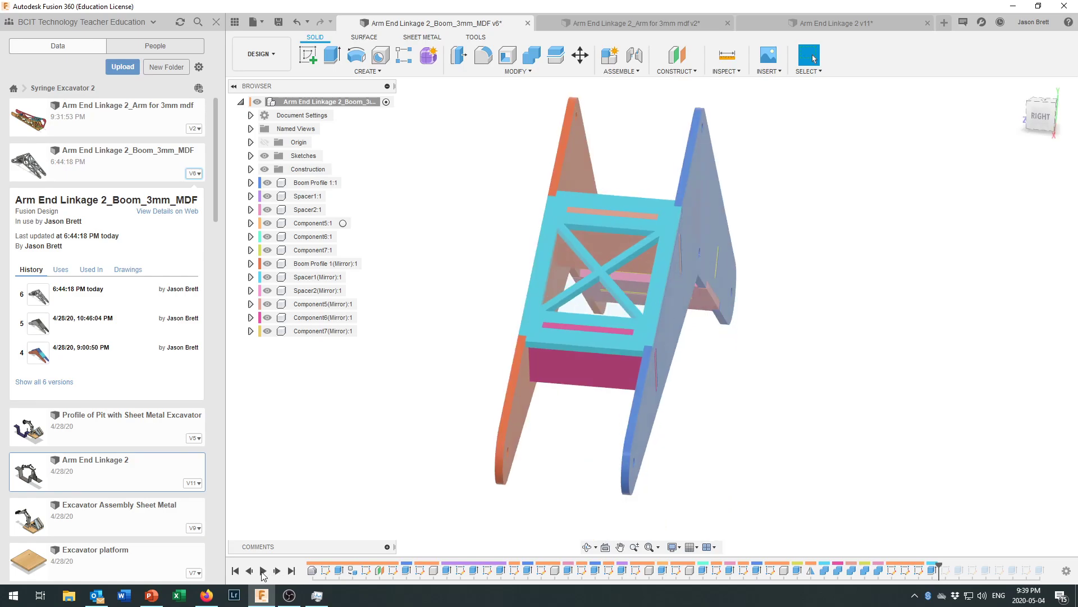
Step the timeline back to before the spacer plate's truss cutout and step forward through it again.
{"action": "left_click", "coordinate": [248, 570]}
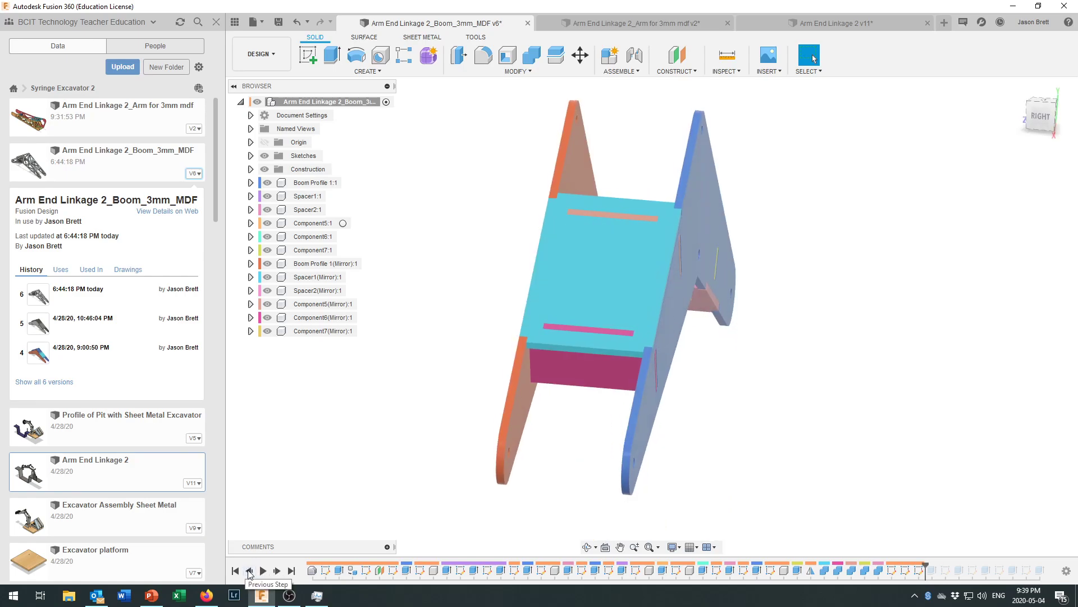
{"action": "left_click", "coordinate": [249, 572]}
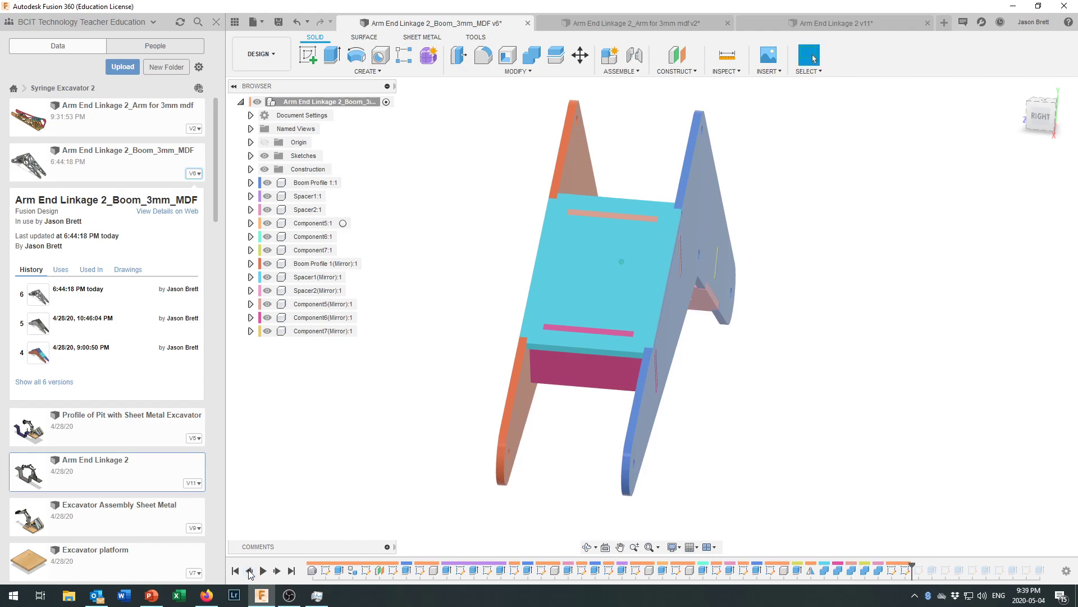
{"action": "left_click", "coordinate": [249, 571]}
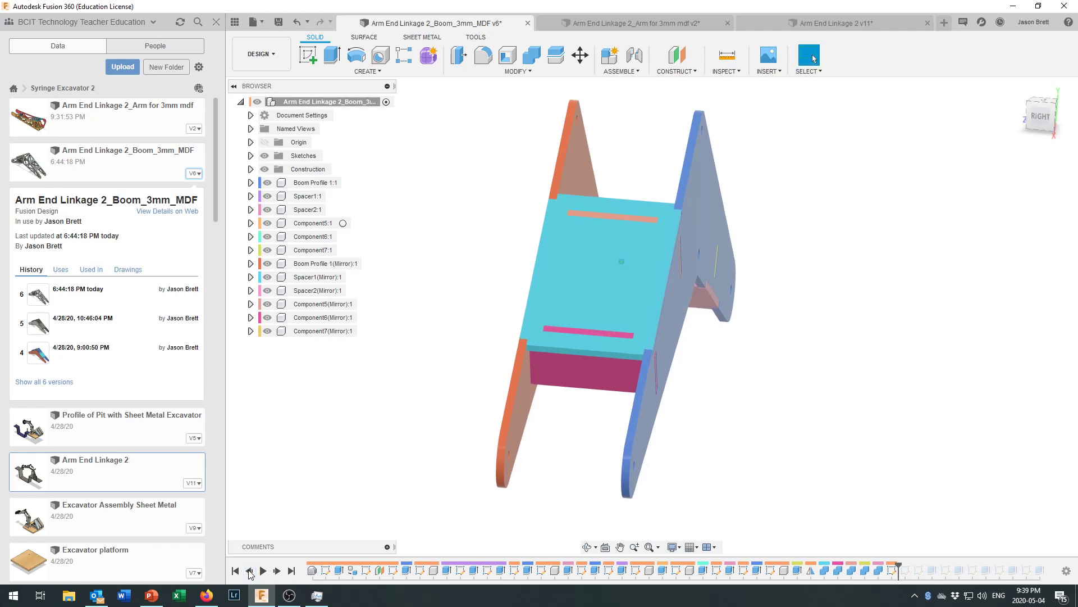
{"action": "left_click", "coordinate": [278, 571]}
{"action": "left_click", "coordinate": [278, 571]}
{"action": "left_click", "coordinate": [277, 571]}
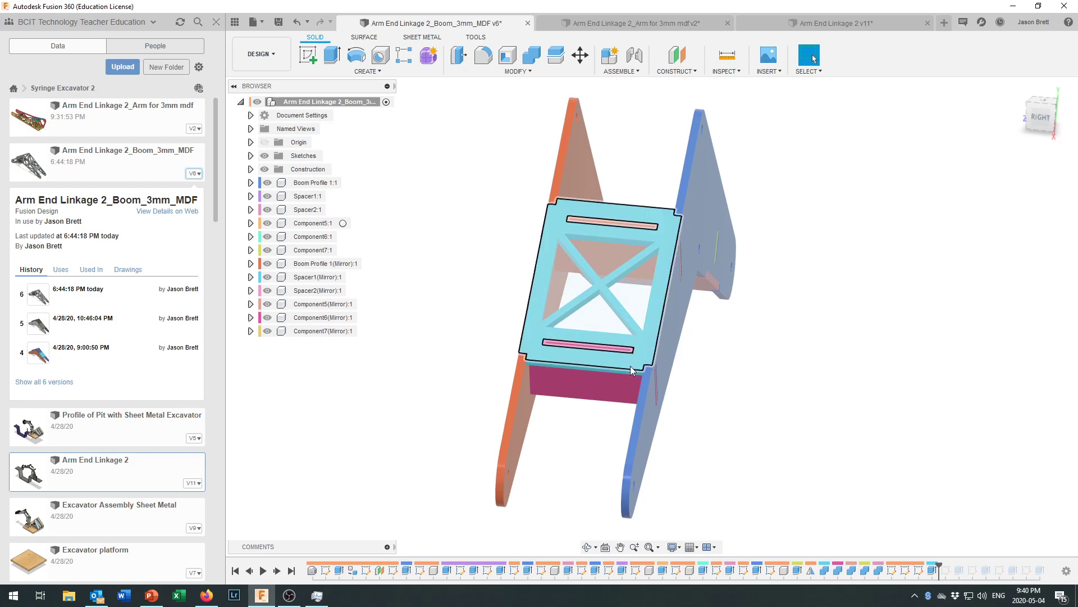
Advance the timeline to its end, through the truss cutouts in the remaining cross plates and both boom side profiles.
{"action": "left_click", "coordinate": [277, 571]}
{"action": "left_click", "coordinate": [277, 571]}
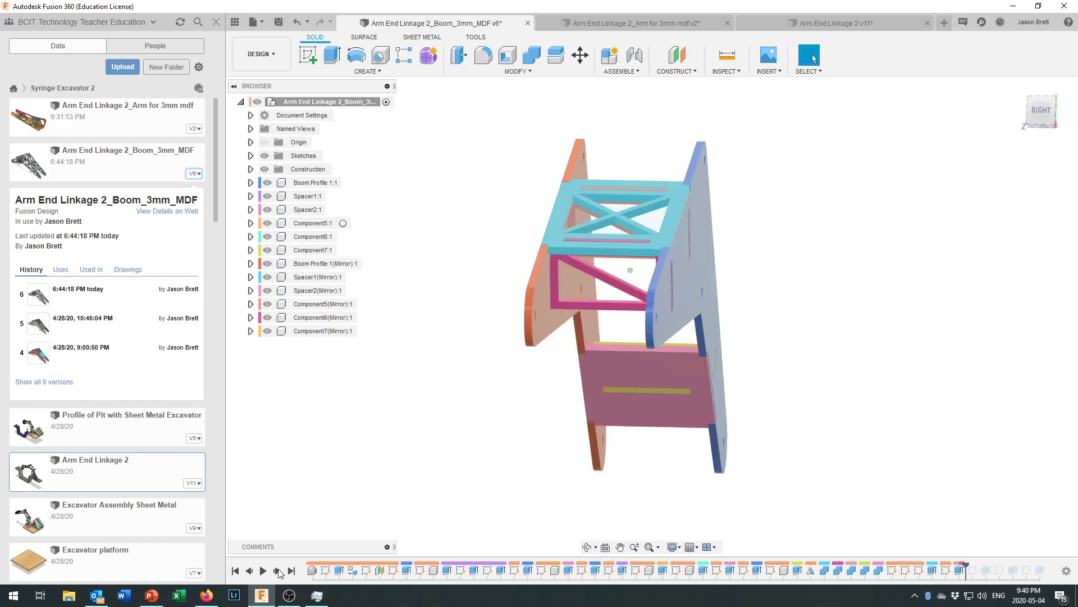
{"action": "left_click", "coordinate": [278, 571]}
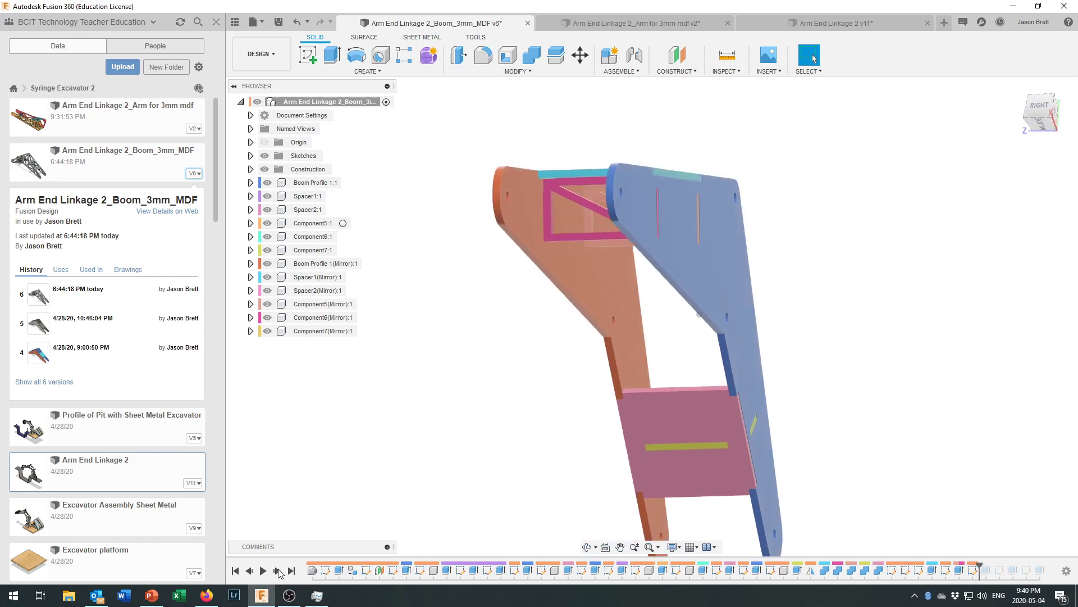
{"action": "left_click", "coordinate": [278, 572]}
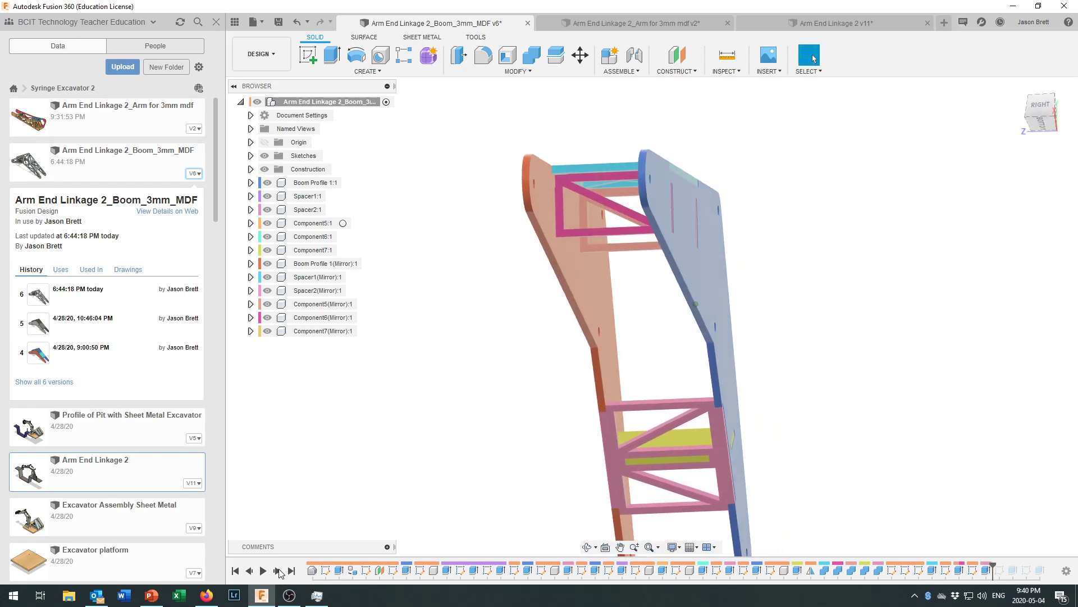
{"action": "left_click", "coordinate": [277, 572]}
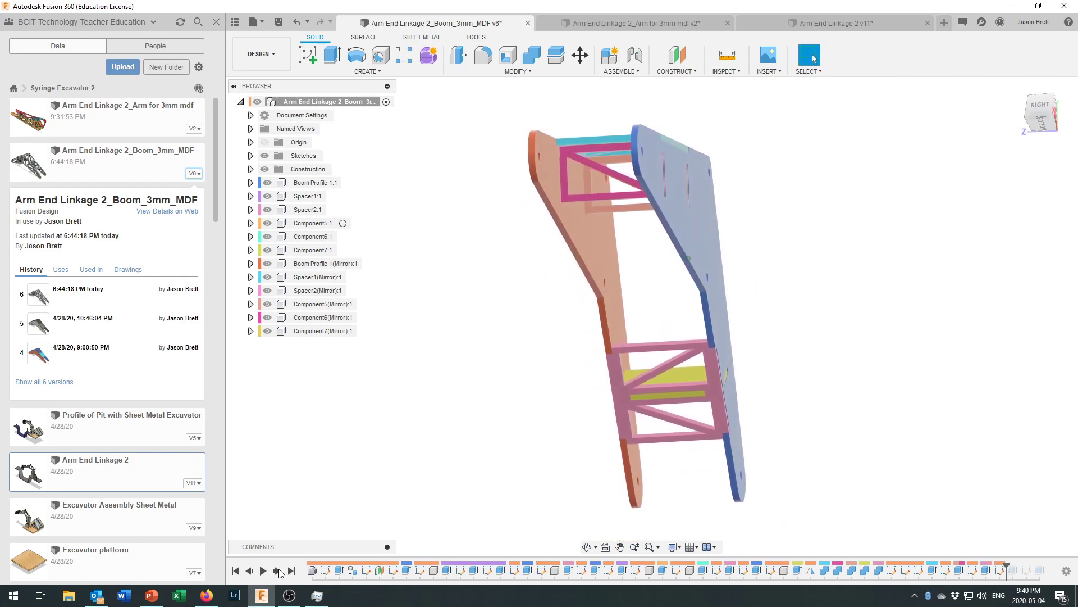
{"action": "left_click", "coordinate": [277, 571]}
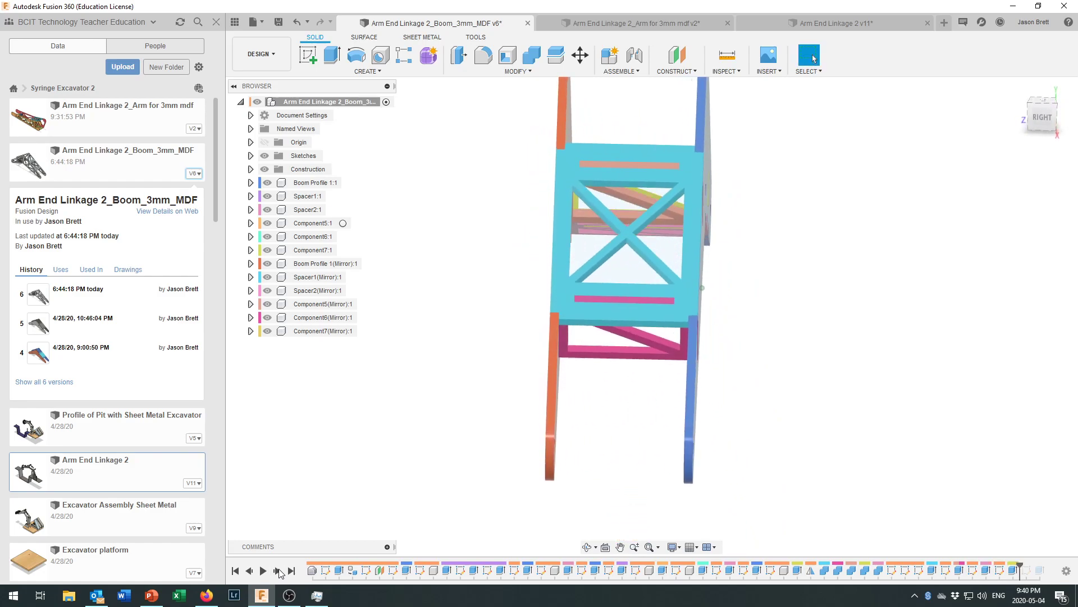
{"action": "left_click", "coordinate": [277, 571]}
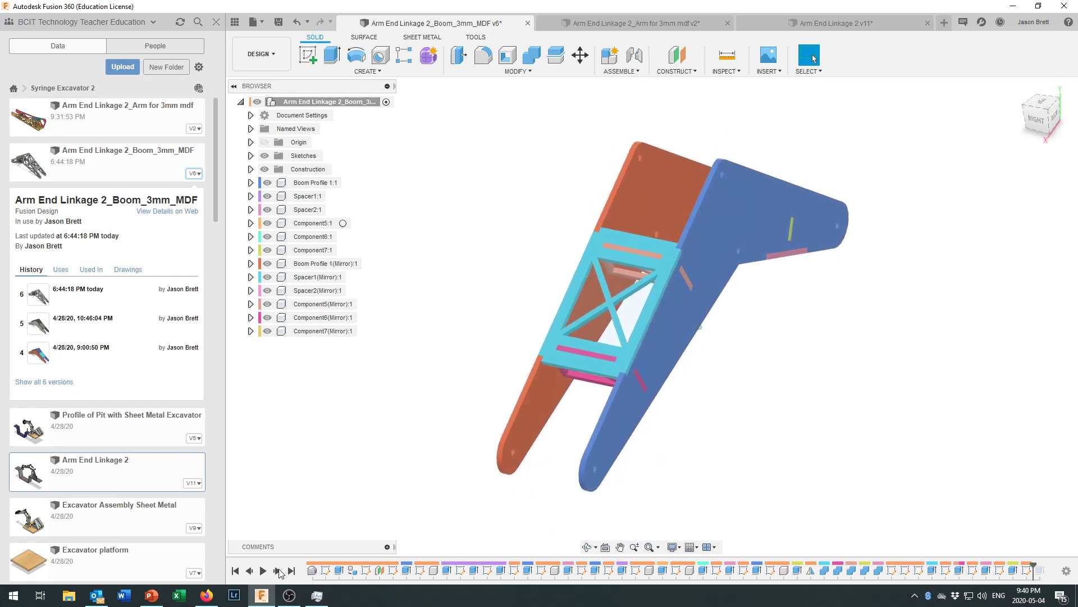
{"action": "left_click", "coordinate": [278, 571]}
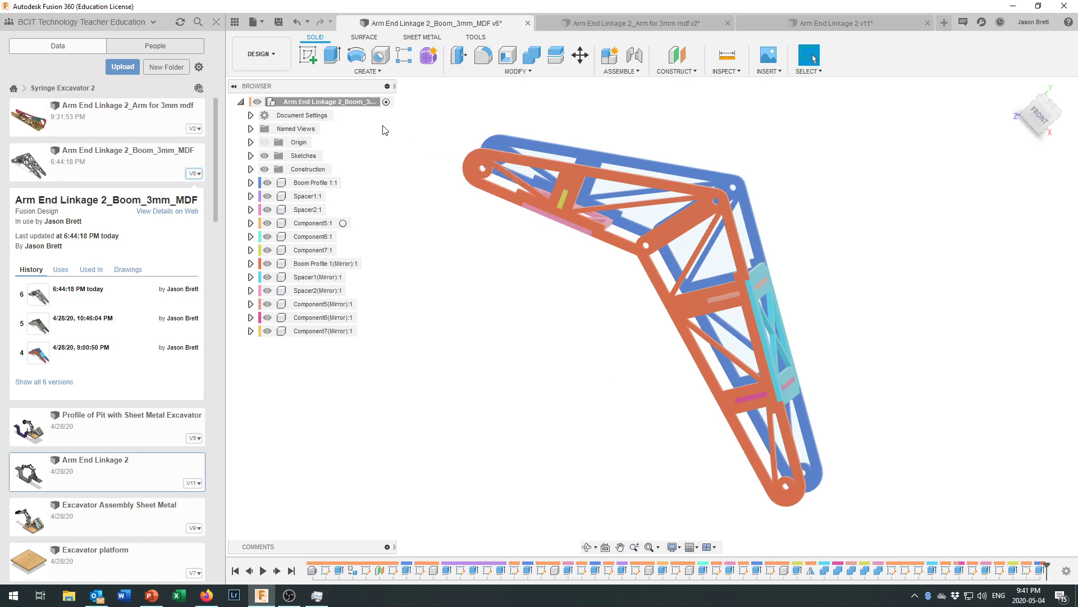
Assign the MDF Medium Density Fiberboard physical material to the whole boom assembly.
{"action": "right_click", "coordinate": [363, 106]}
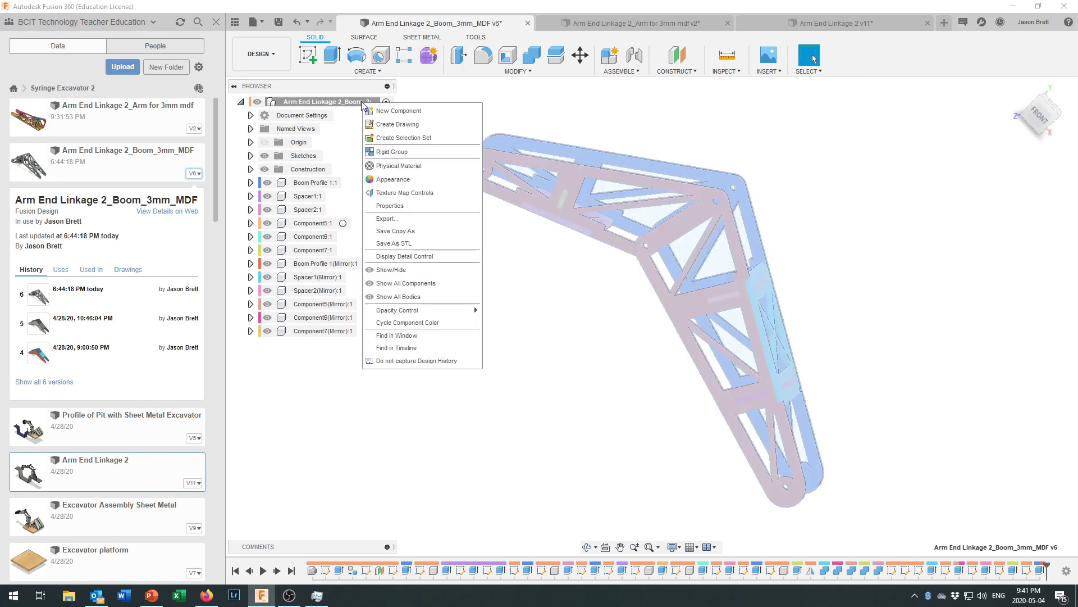
{"action": "left_click", "coordinate": [398, 167]}
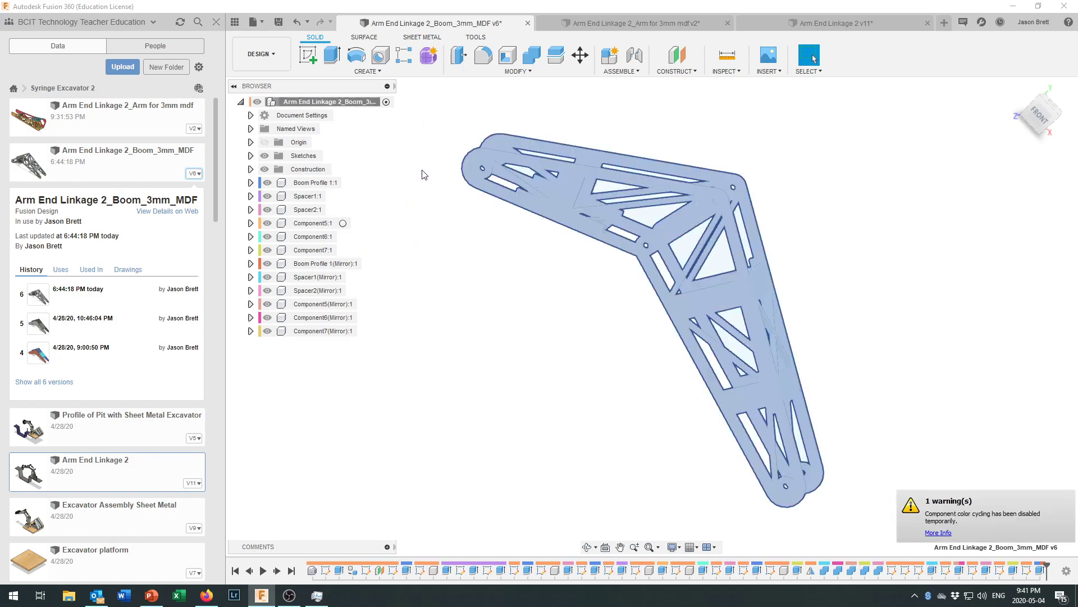
{"action": "left_click", "coordinate": [927, 418]}
{"action": "scroll", "coordinate": [933, 438], "scroll_direction": "down", "scroll_amount": 3}
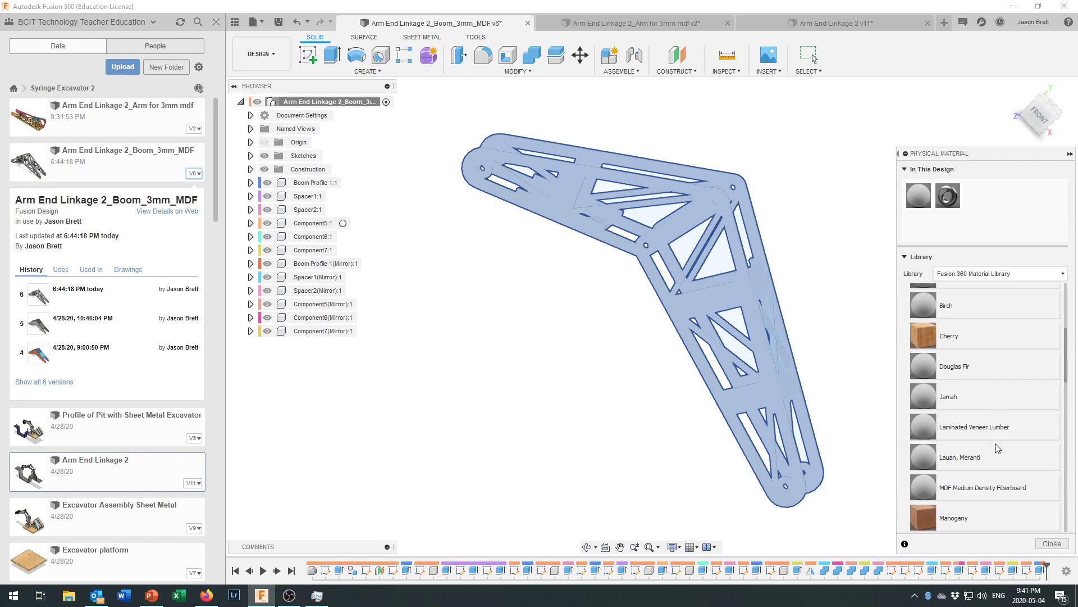
{"action": "scroll", "coordinate": [944, 380], "scroll_direction": "down", "scroll_amount": 5}
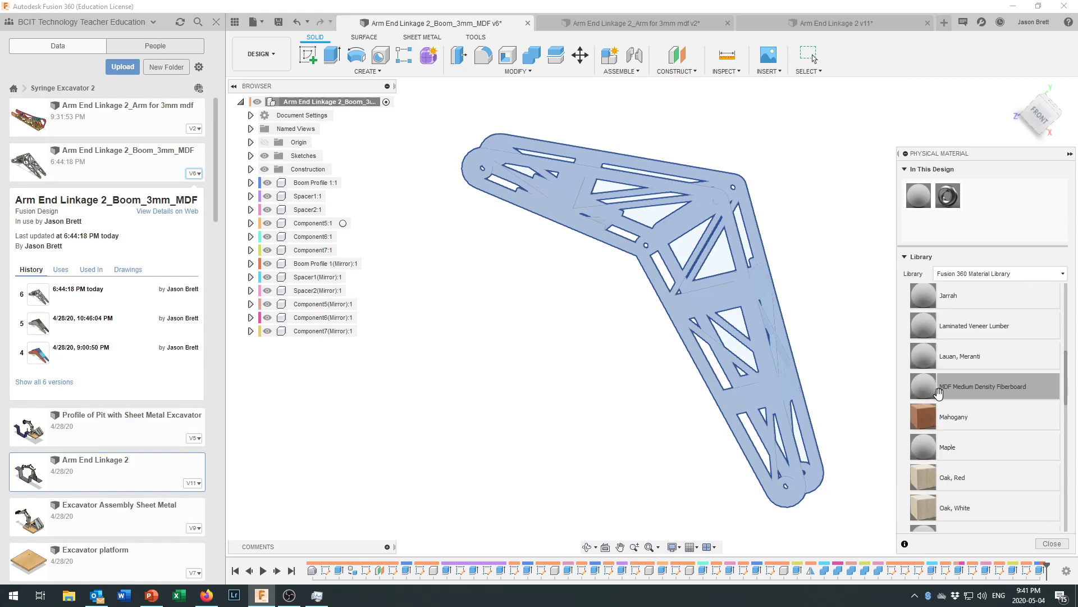
{"action": "mouse_move", "coordinate": [921, 387]}
{"action": "left_mouse_down"}
{"action": "mouse_move", "coordinate": [426, 168]}
{"action": "mouse_move", "coordinate": [355, 108]}
{"action": "left_mouse_up"}
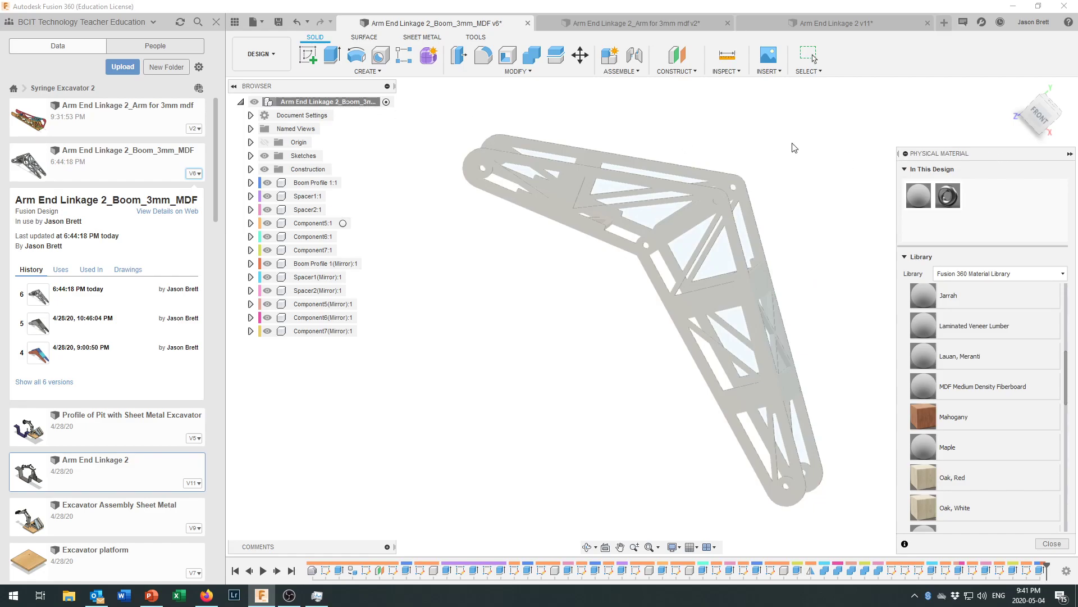
{"action": "key", "text": "ctrl+a"}
{"action": "left_click", "coordinate": [1052, 544]}
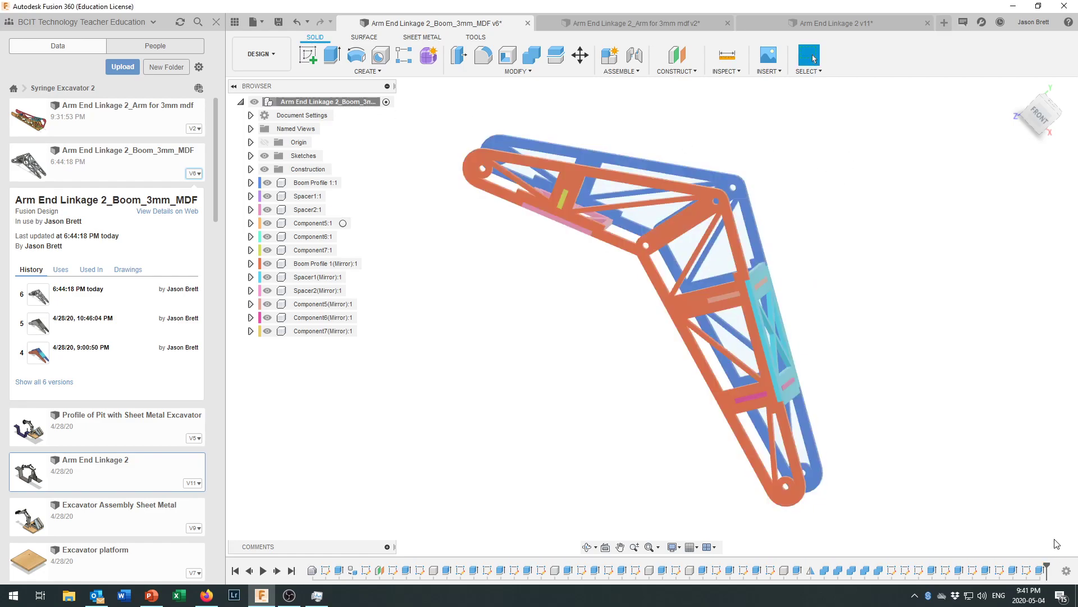
Check the mass of the whole boom assembly in its properties.
{"action": "right_click", "coordinate": [362, 103]}
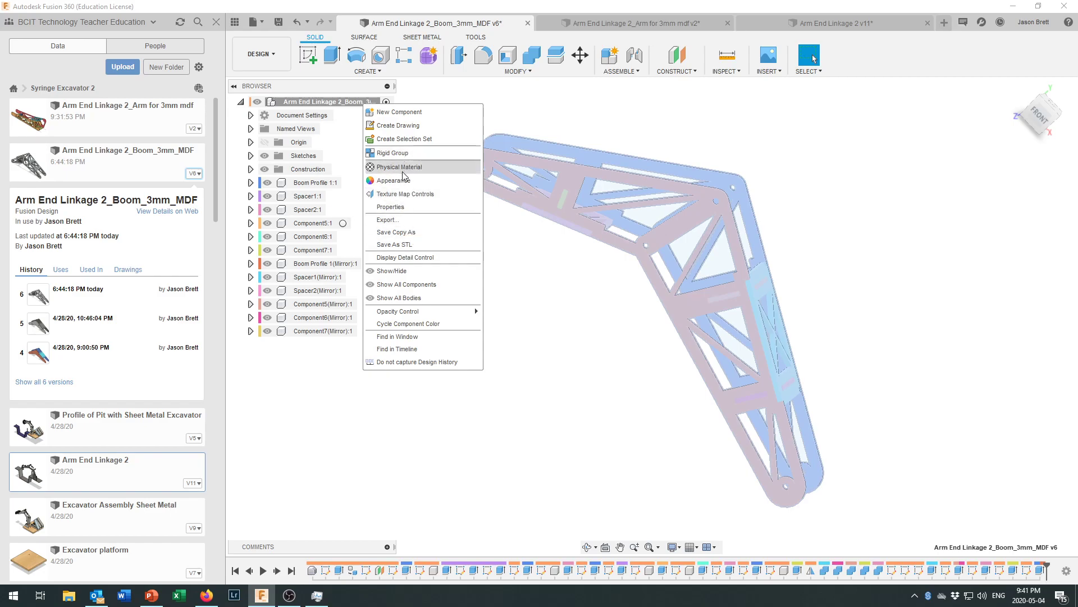
{"action": "left_click", "coordinate": [403, 207]}
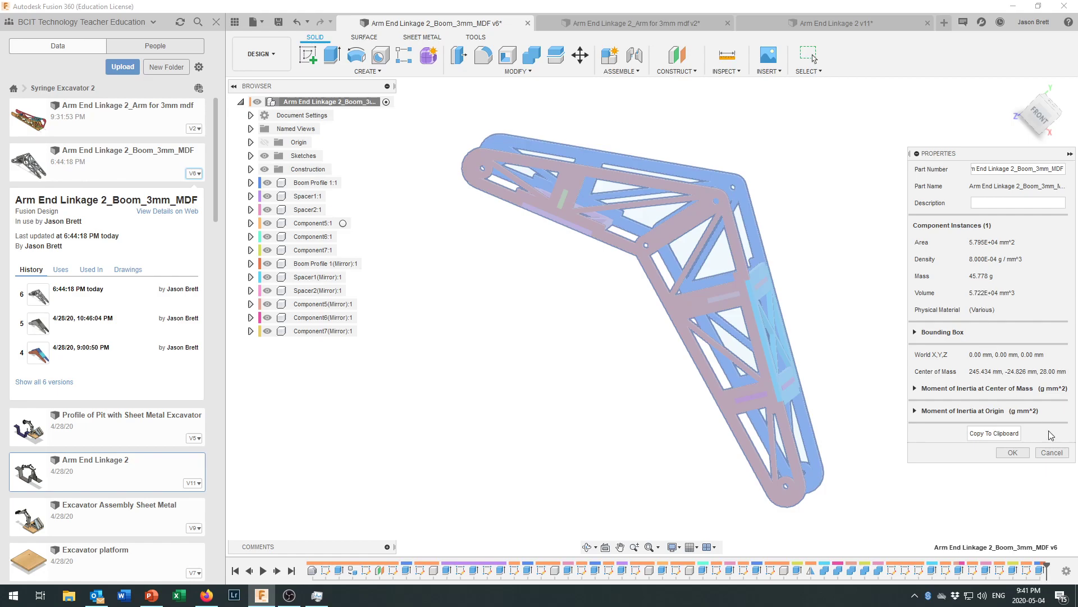
{"action": "left_click", "coordinate": [1016, 453]}
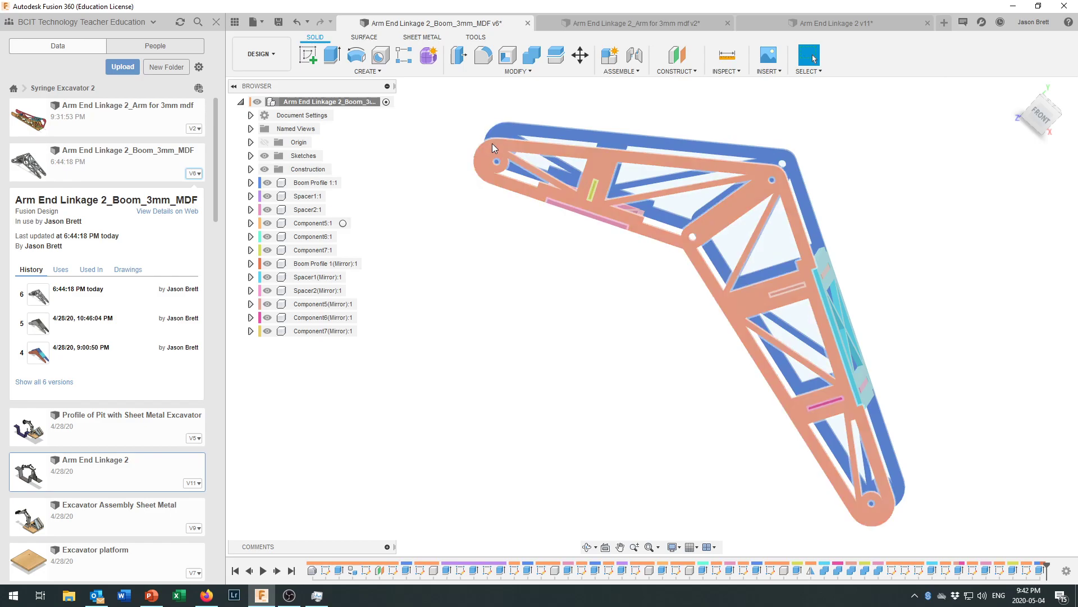
In the Arm End Linkage 2 assembly, select the Arm component and bring up its commands to locate Save Copy As.
{"action": "left_click", "coordinate": [823, 18]}
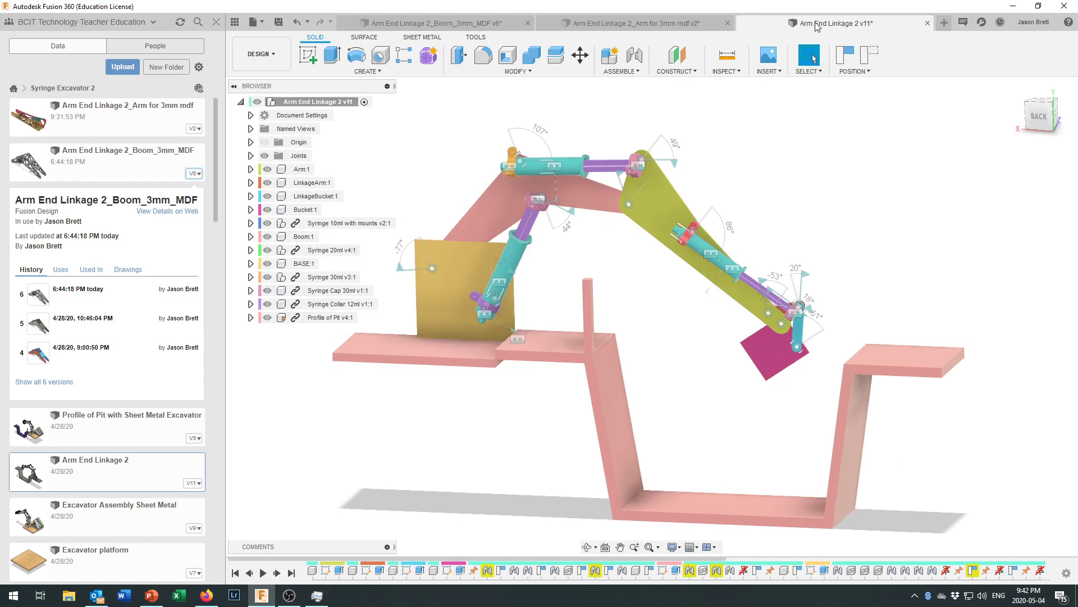
{"action": "left_click", "coordinate": [656, 199]}
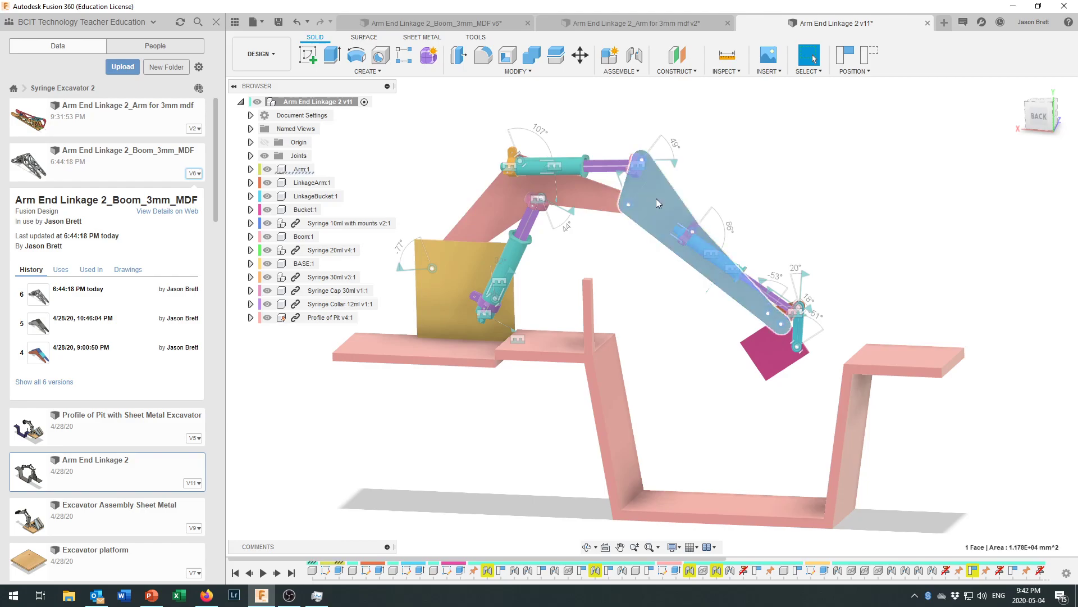
{"action": "left_click", "coordinate": [747, 181]}
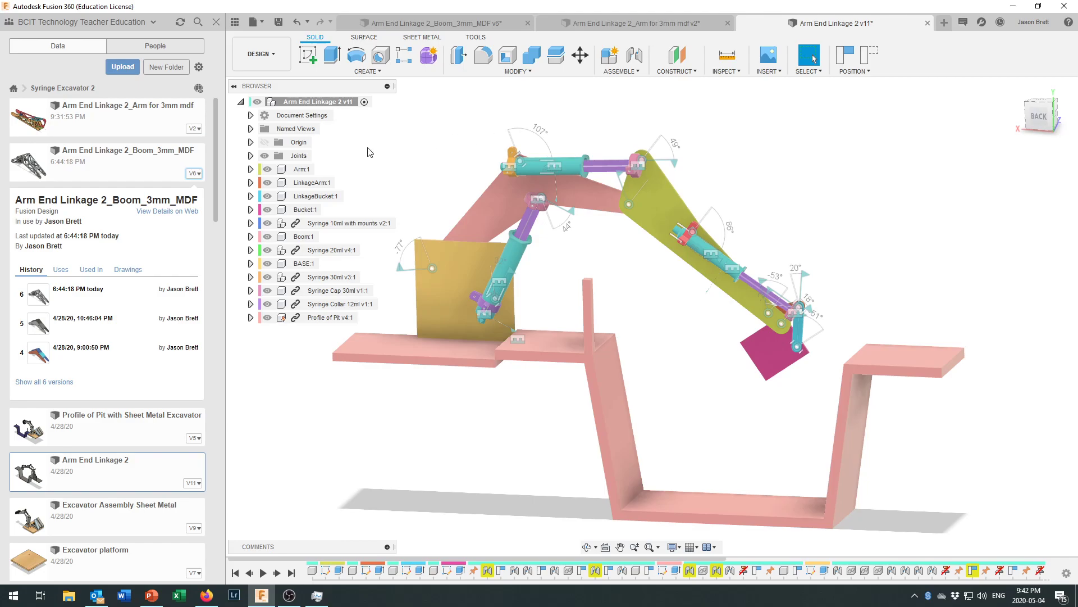
{"action": "left_click", "coordinate": [295, 169]}
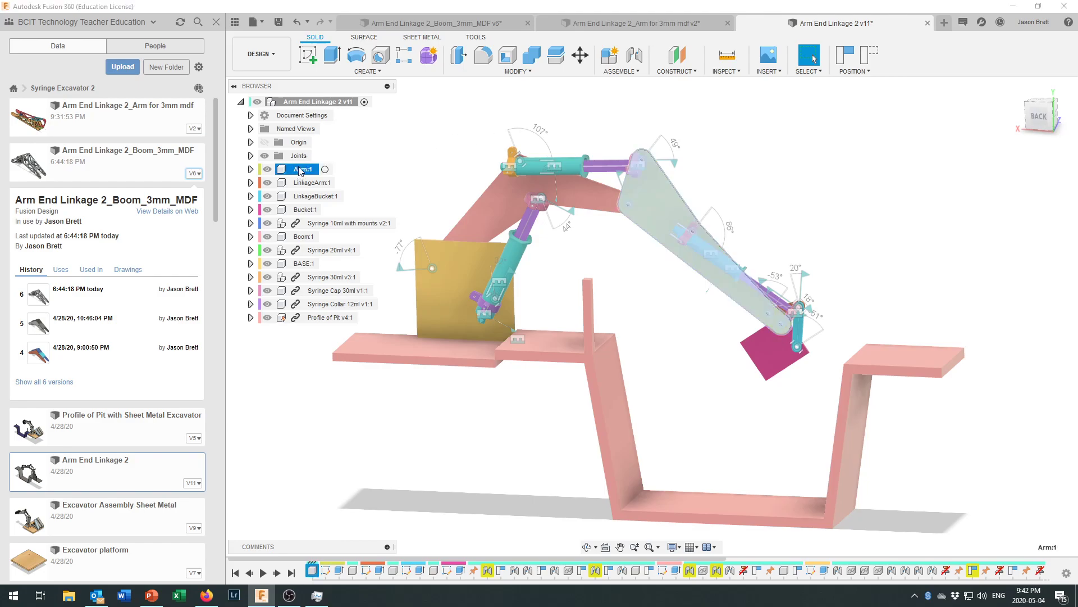
{"action": "right_click", "coordinate": [298, 174]}
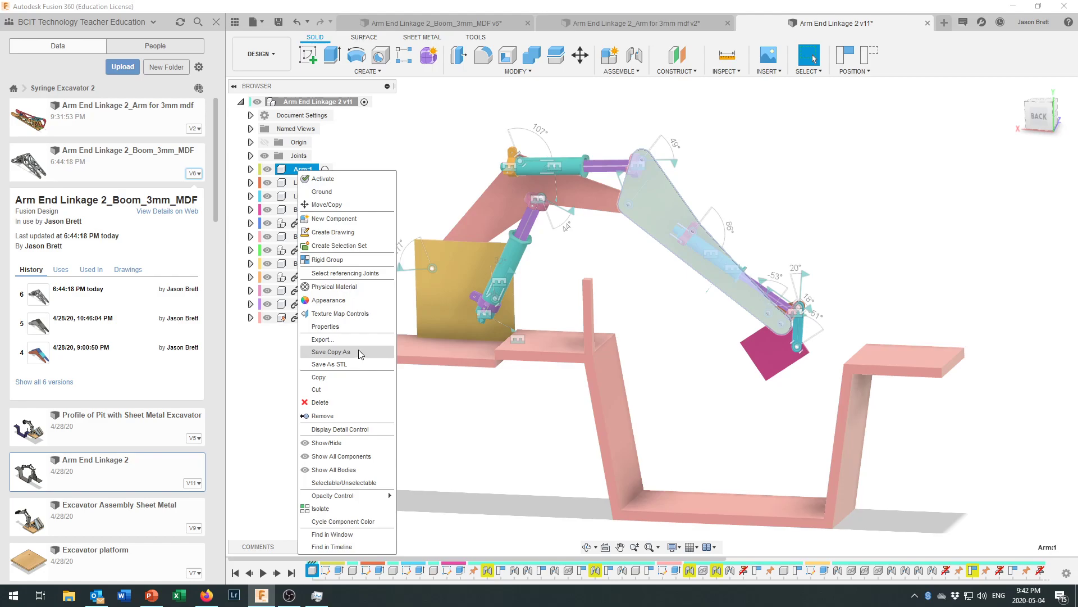
In the Arm End Linkage 2_Arm for 3mm mdf design, roll the timeline back to the start and briefly play the build history.
{"action": "left_click", "coordinate": [628, 25]}
{"action": "left_click", "coordinate": [628, 26]}
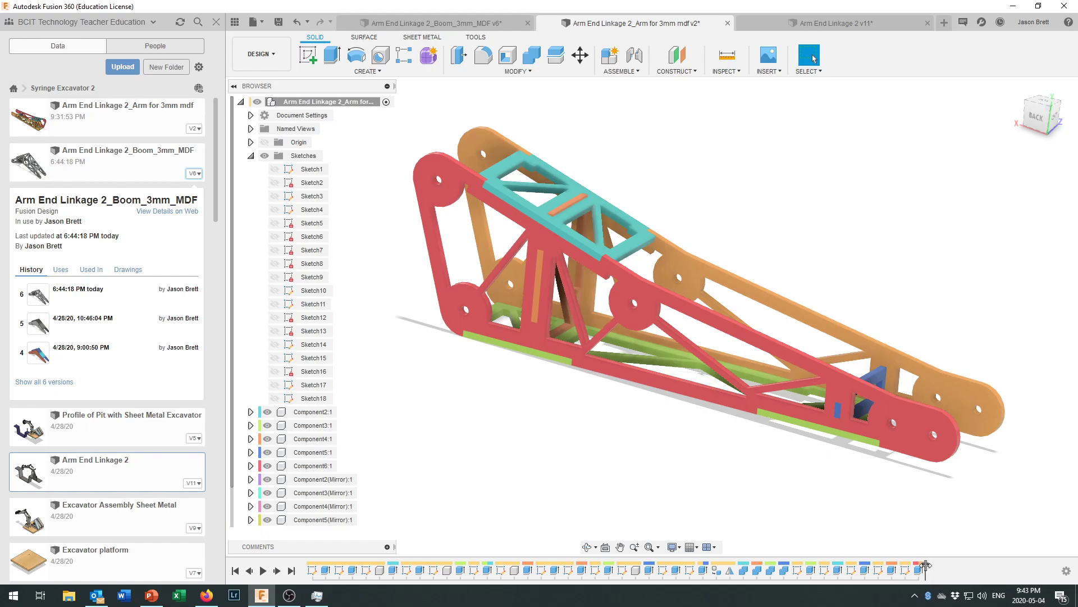
{"action": "left_click_drag", "start_coordinate": [922, 564], "coordinate": [885, 565]}
{"action": "left_click_drag", "start_coordinate": [374, 557], "coordinate": [305, 561]}
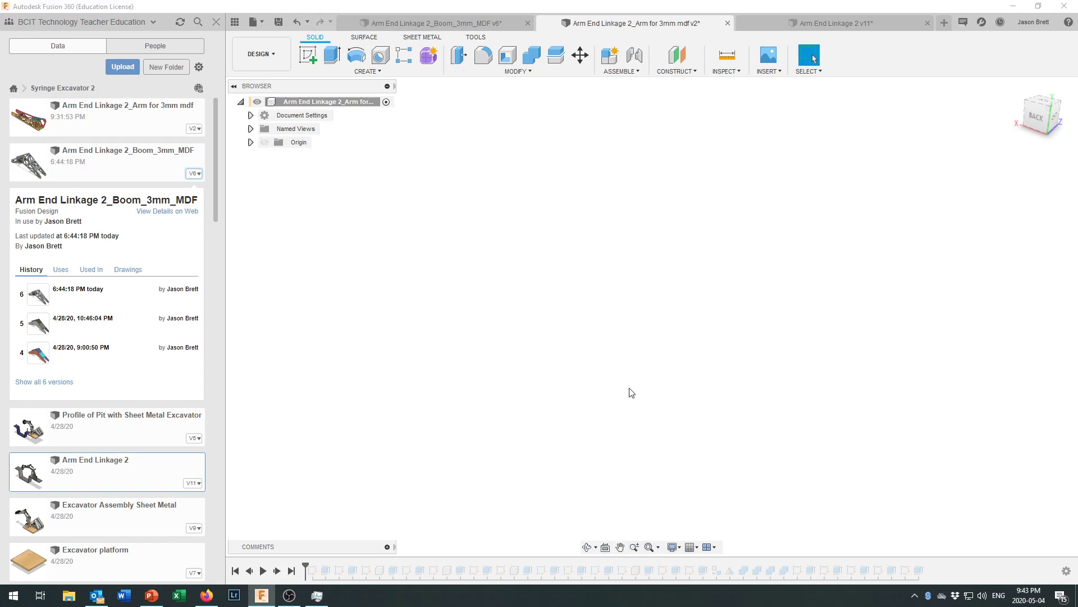
{"action": "left_click", "coordinate": [264, 571]}
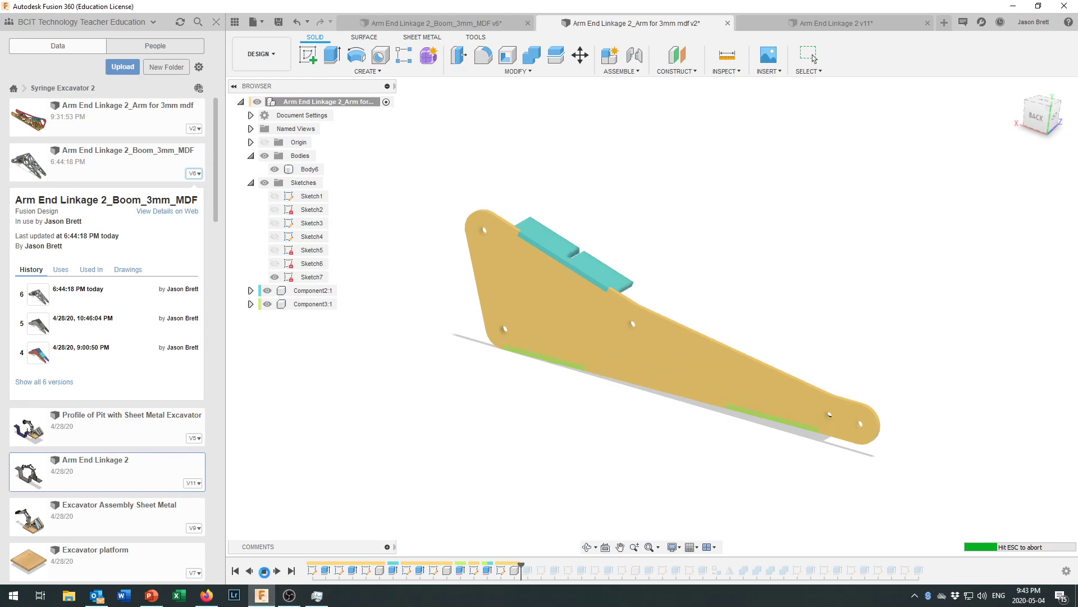
{"action": "left_click", "coordinate": [263, 571]}
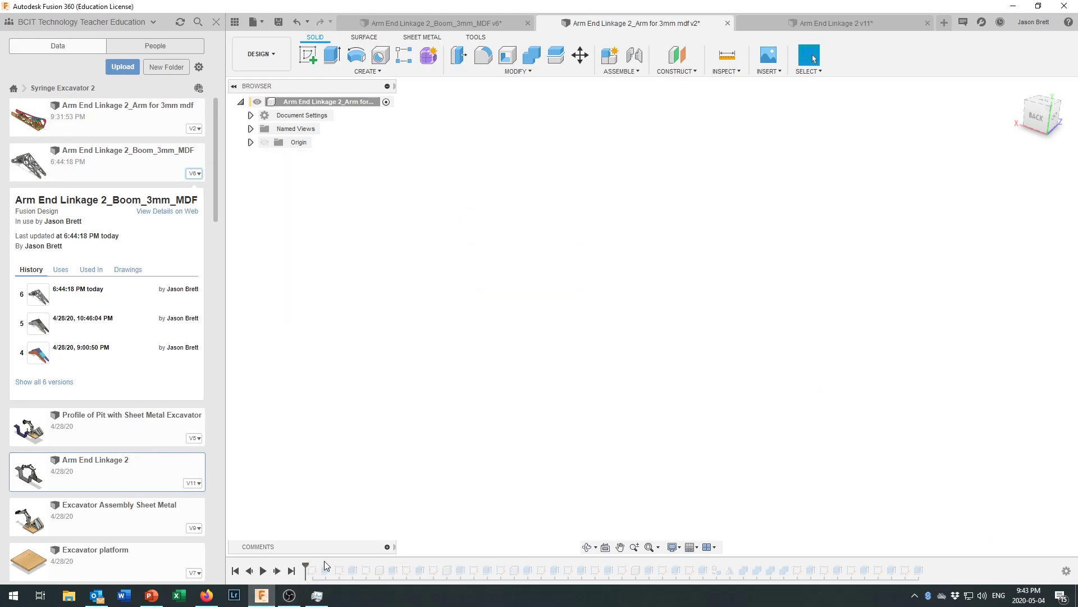
Step the arm's build history forward through the side plate, its upper-edge notch and the upper cross plate.
{"action": "left_click", "coordinate": [278, 571]}
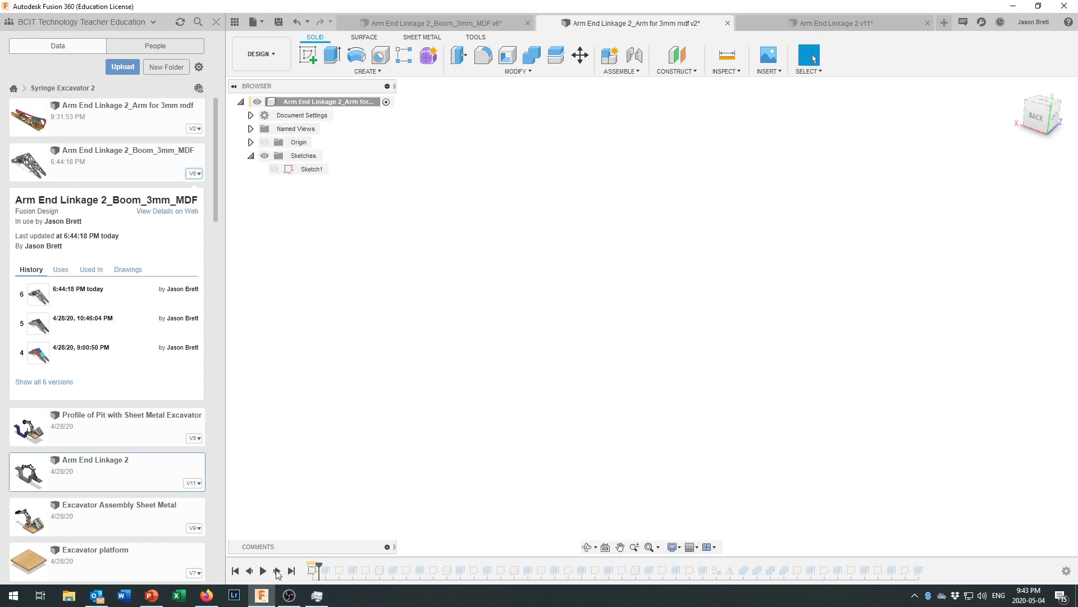
{"action": "left_click", "coordinate": [277, 571]}
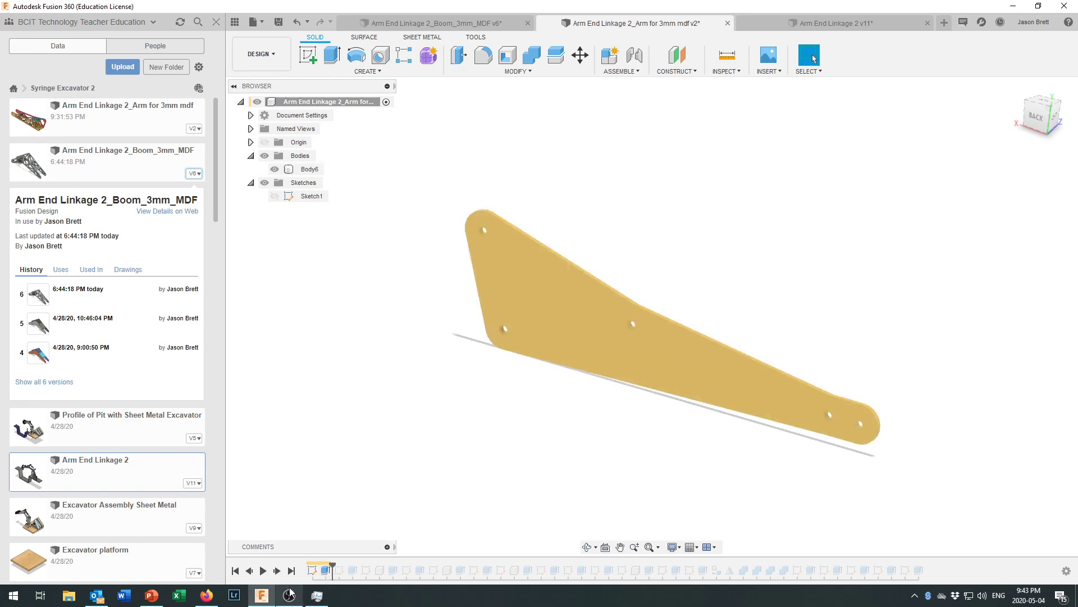
{"action": "left_click", "coordinate": [279, 571]}
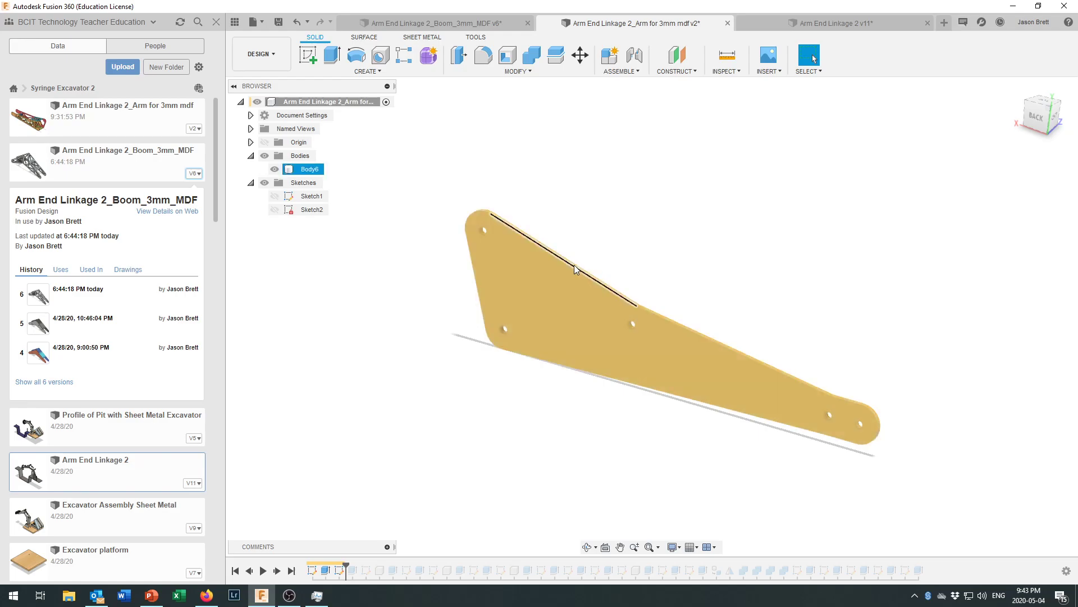
{"action": "left_click", "coordinate": [278, 571]}
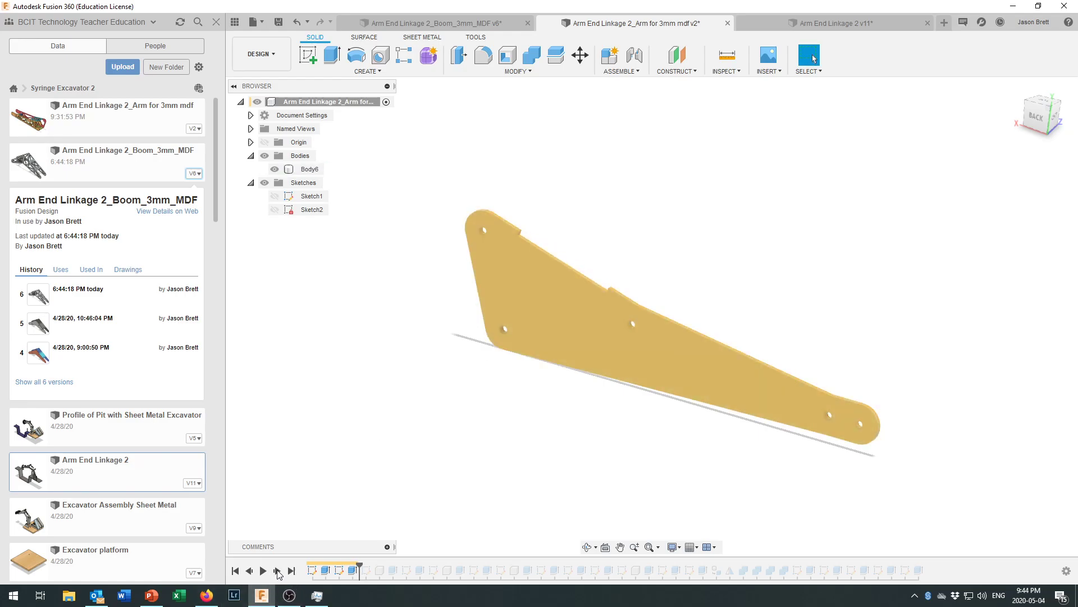
{"action": "left_click", "coordinate": [278, 570]}
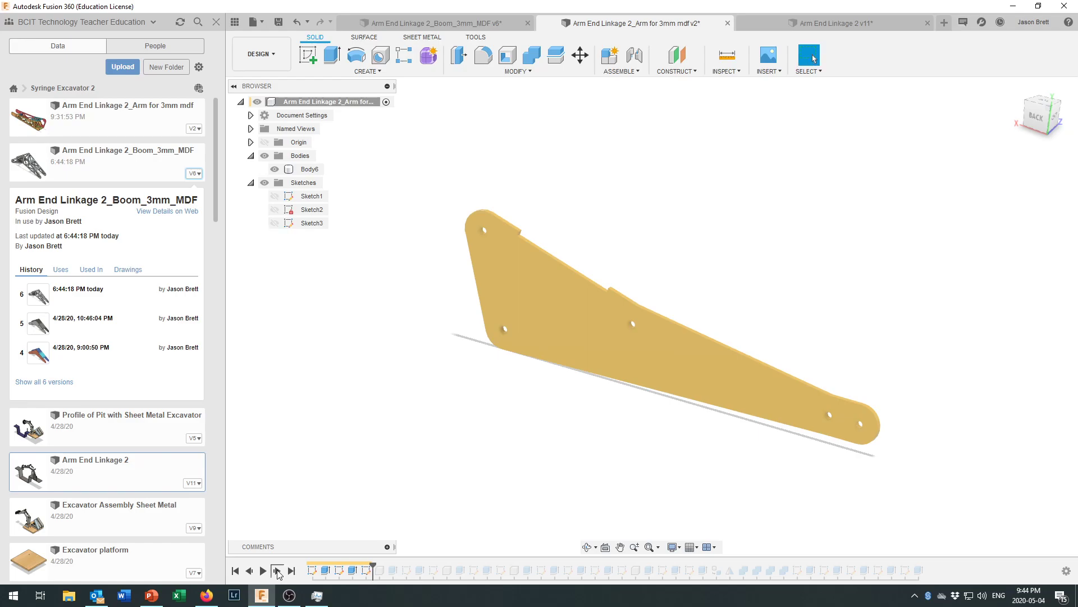
{"action": "left_click", "coordinate": [278, 571]}
{"action": "left_click", "coordinate": [278, 571]}
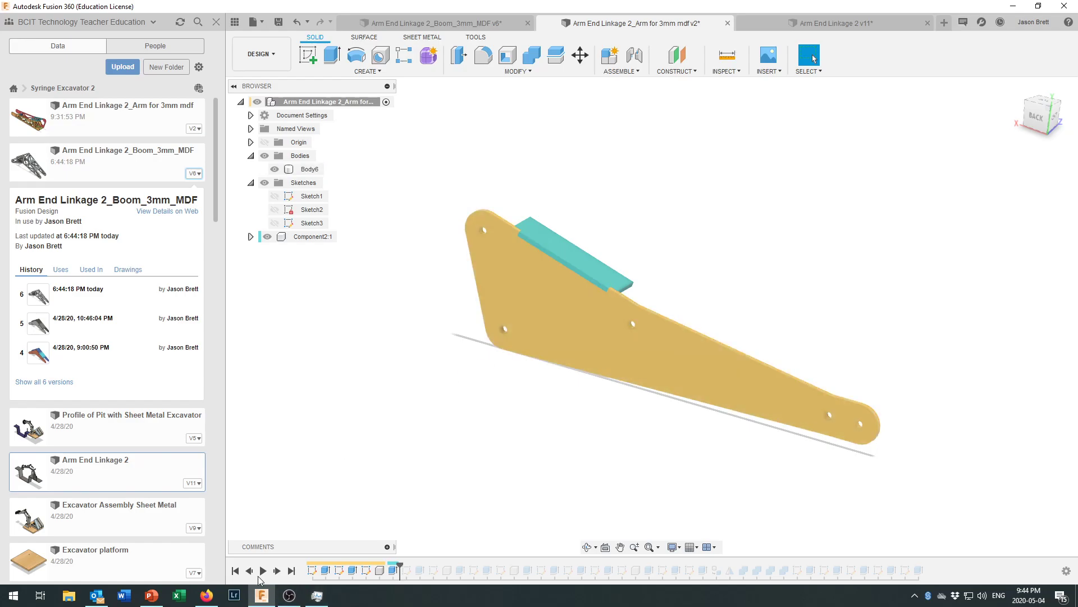
Step the timeline forward through the side plate's lower-edge notches and the long lower plate component.
{"action": "left_click", "coordinate": [278, 571]}
{"action": "left_click", "coordinate": [277, 571]}
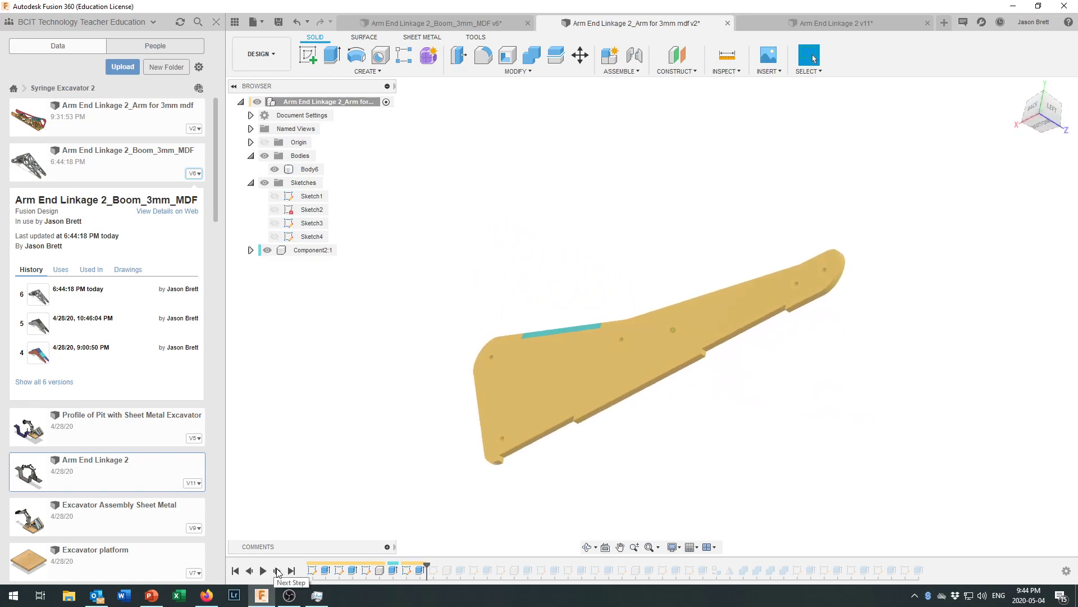
{"action": "left_click", "coordinate": [277, 571]}
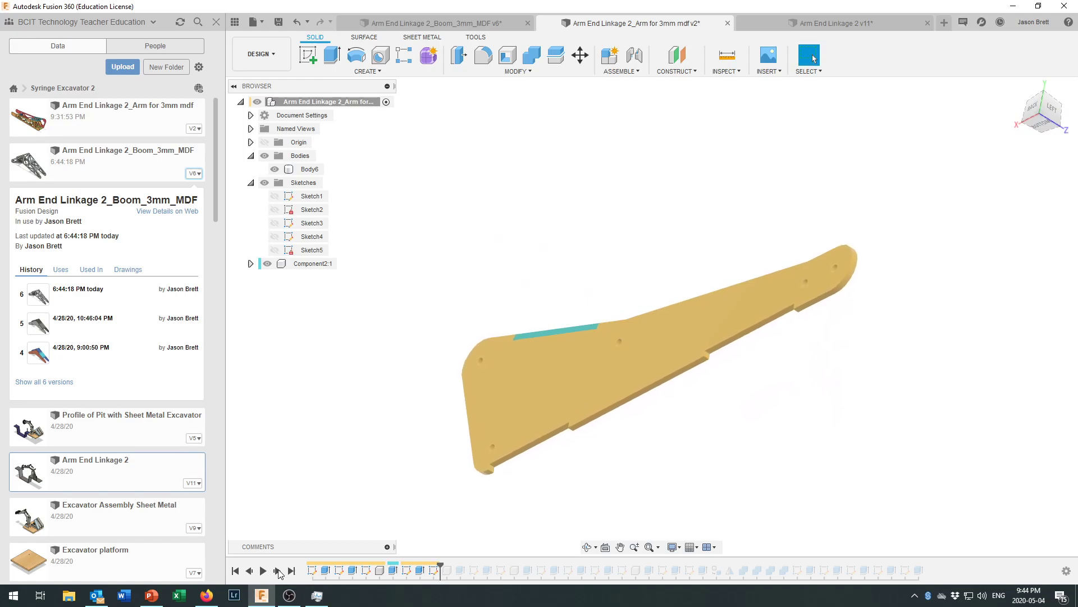
{"action": "left_click", "coordinate": [278, 571]}
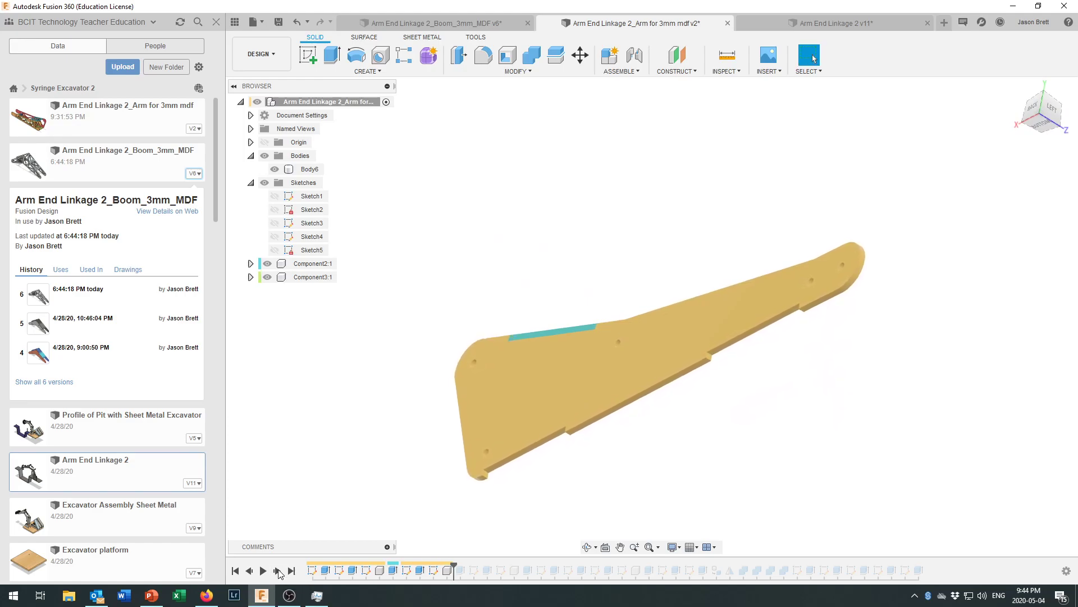
{"action": "left_click", "coordinate": [277, 571]}
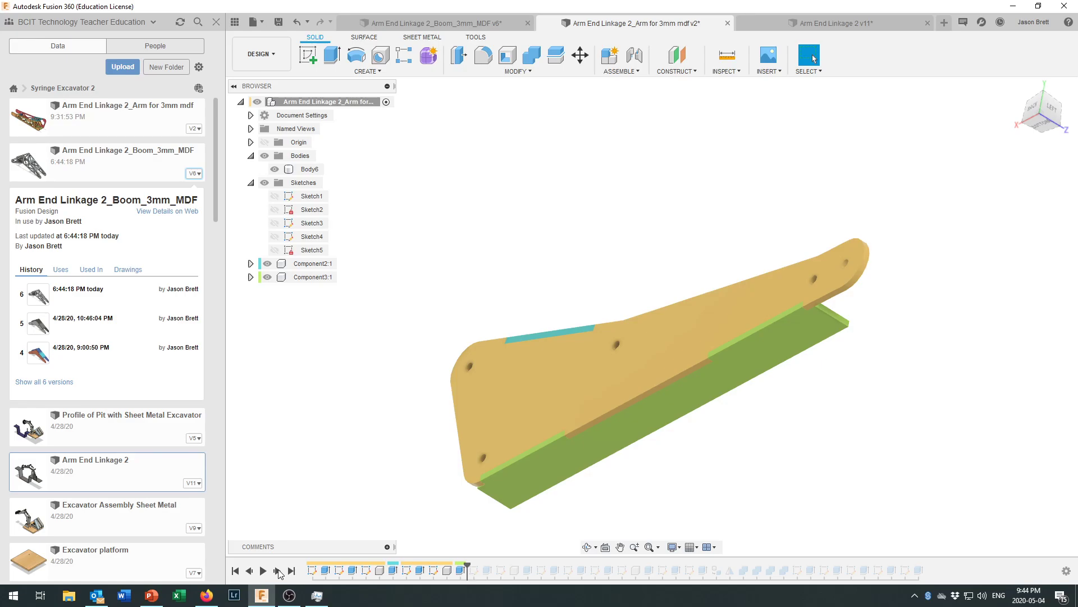
Advance the timeline through the slots cut in the upper and lower plates, and examine their alignment from the front.
{"action": "left_click", "coordinate": [278, 570]}
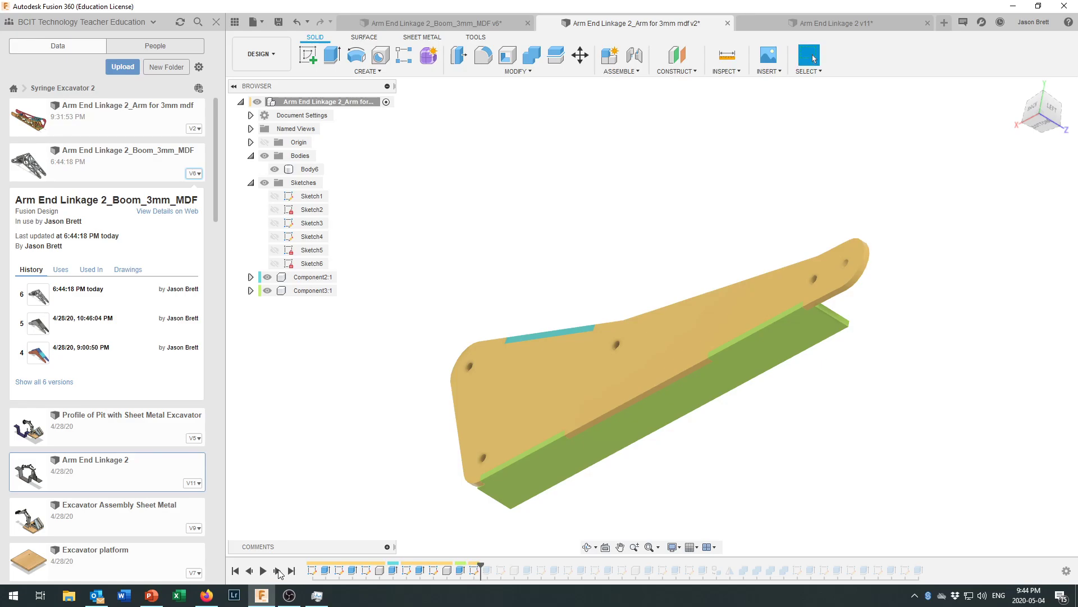
{"action": "left_click", "coordinate": [278, 571]}
{"action": "left_click", "coordinate": [278, 571]}
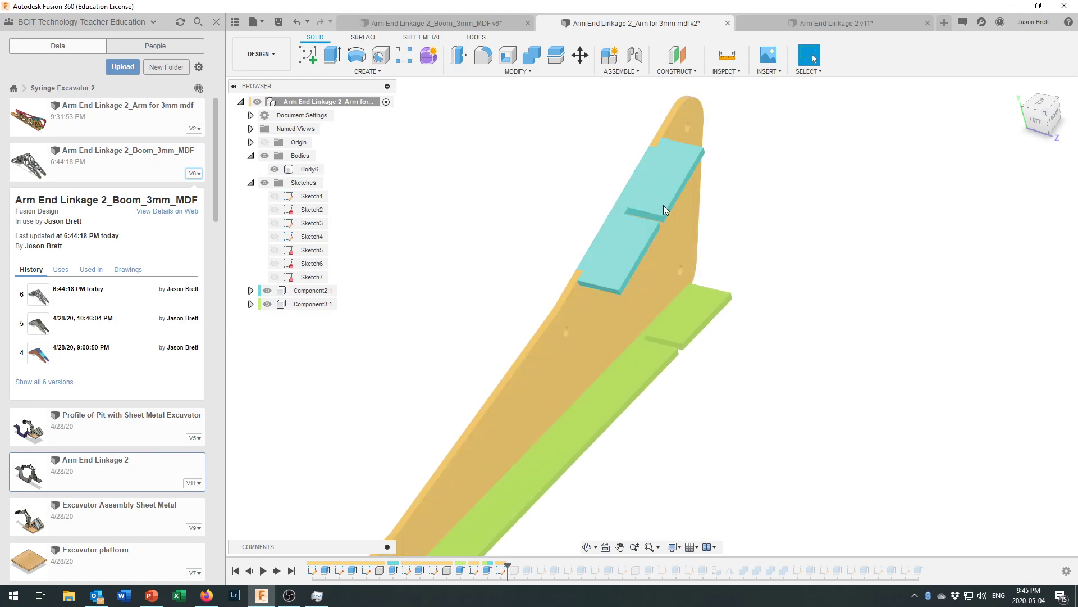
{"action": "middle_click_drag", "start_coordinate": [652, 202], "coordinate": [666, 253], "text": "shift"}
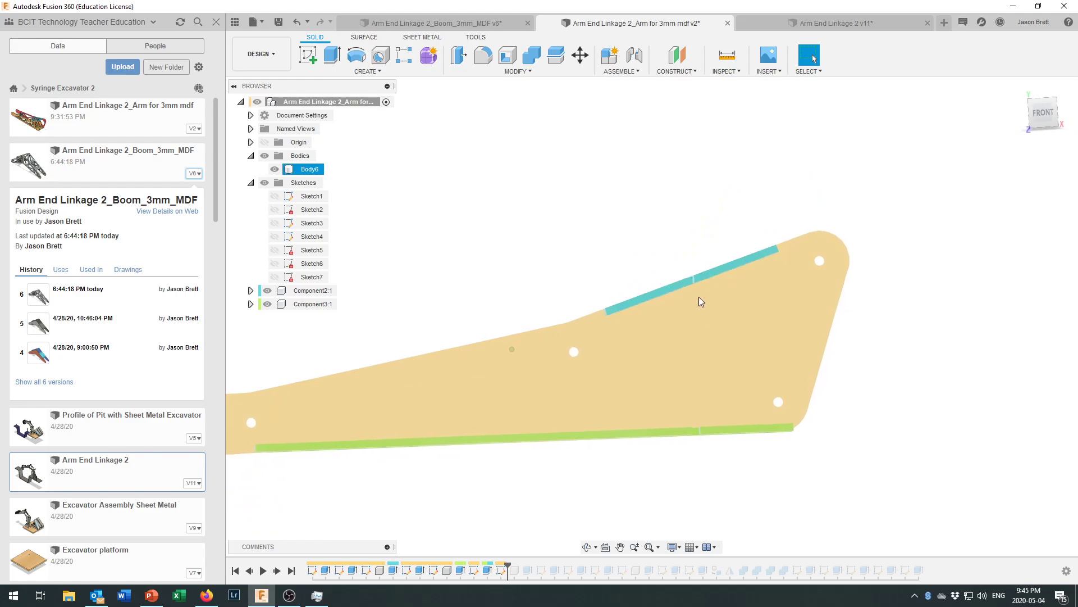
{"action": "left_click", "coordinate": [708, 454]}
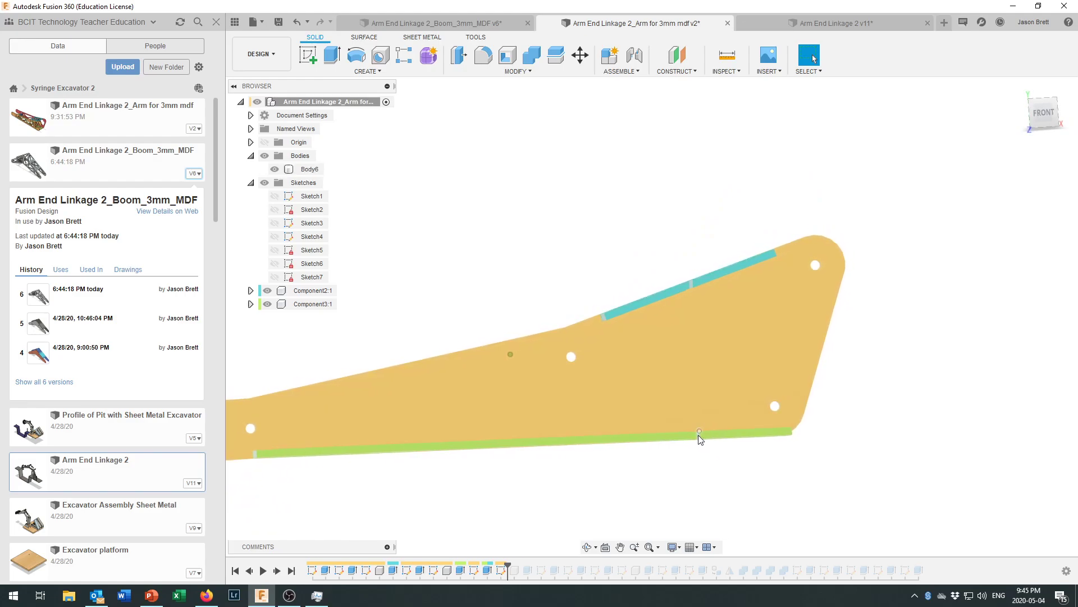
{"action": "left_click", "coordinate": [691, 340]}
{"action": "middle_click_drag", "start_coordinate": [692, 295], "coordinate": [697, 322], "text": "shift"}
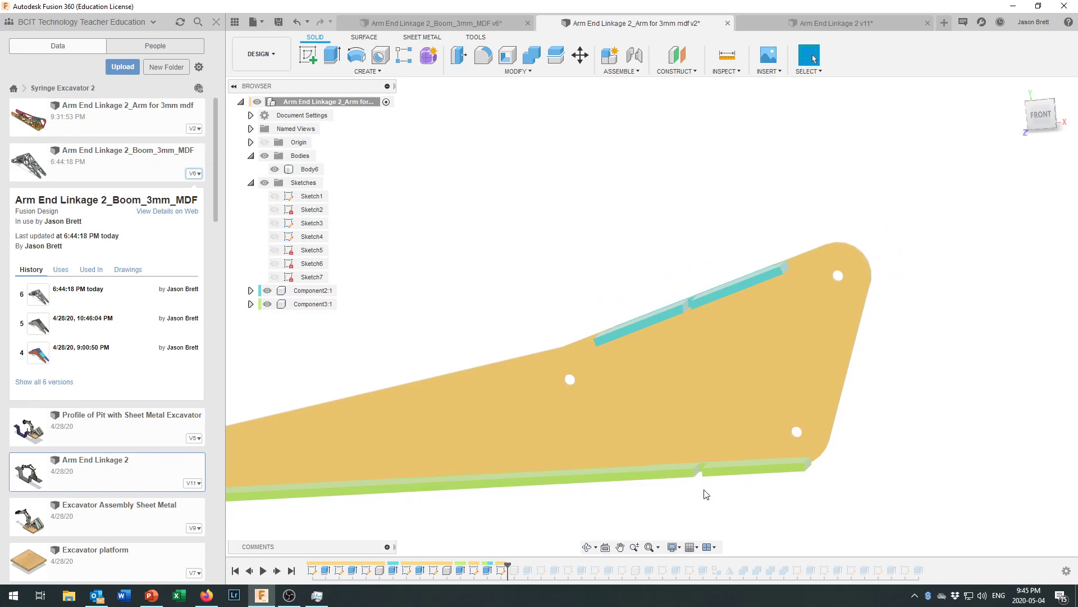
{"action": "middle_click_drag", "start_coordinate": [705, 475], "coordinate": [467, 423], "text": "shift"}
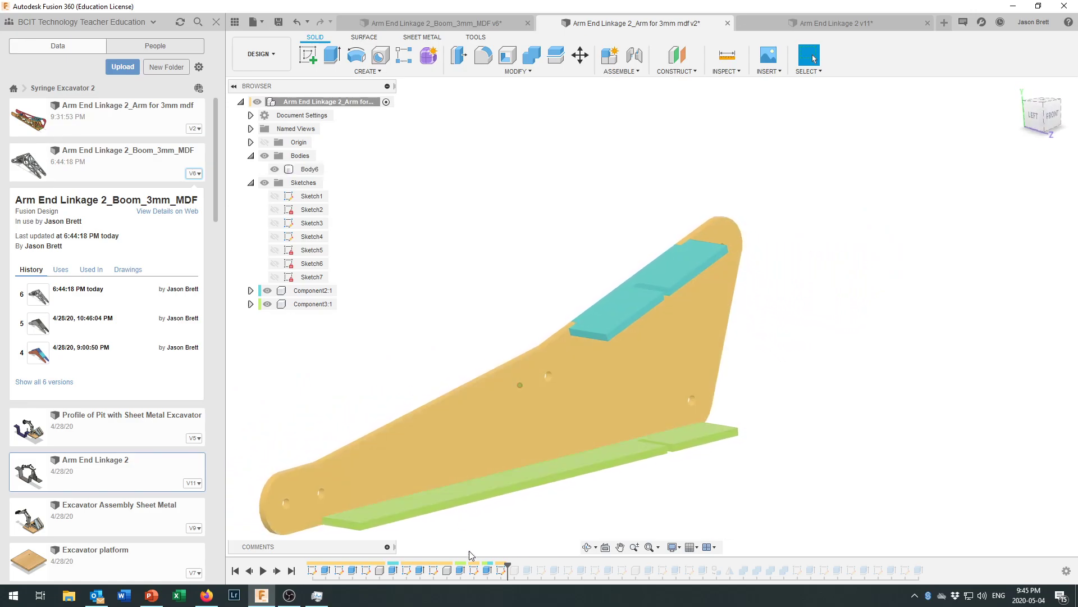
Advance the timeline to the vertical brace and examine up close how it fits the slot in the upper plate.
{"action": "left_click", "coordinate": [277, 571]}
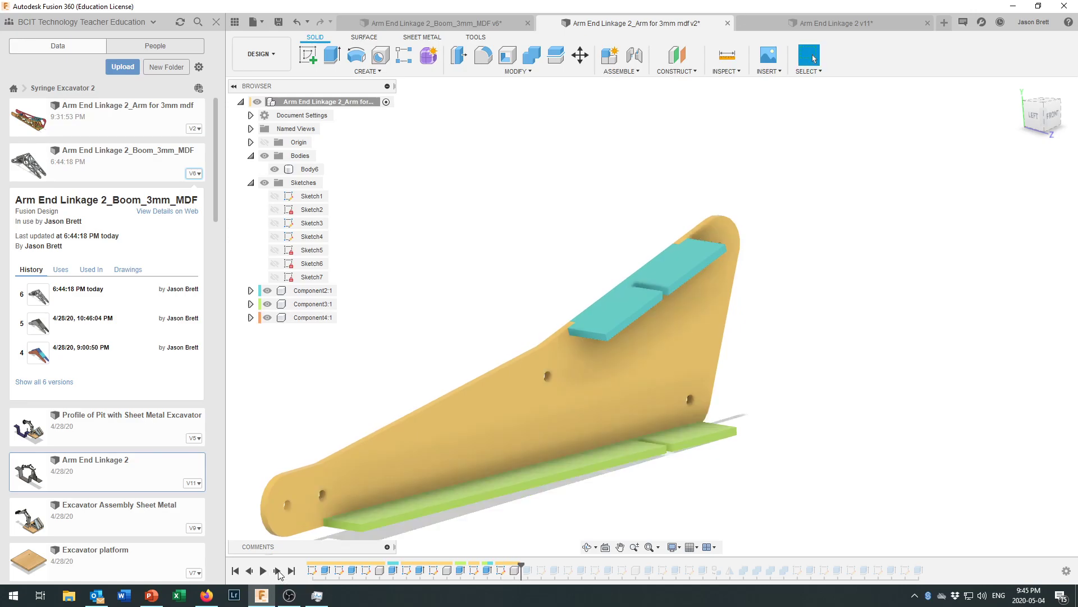
{"action": "left_click", "coordinate": [277, 571]}
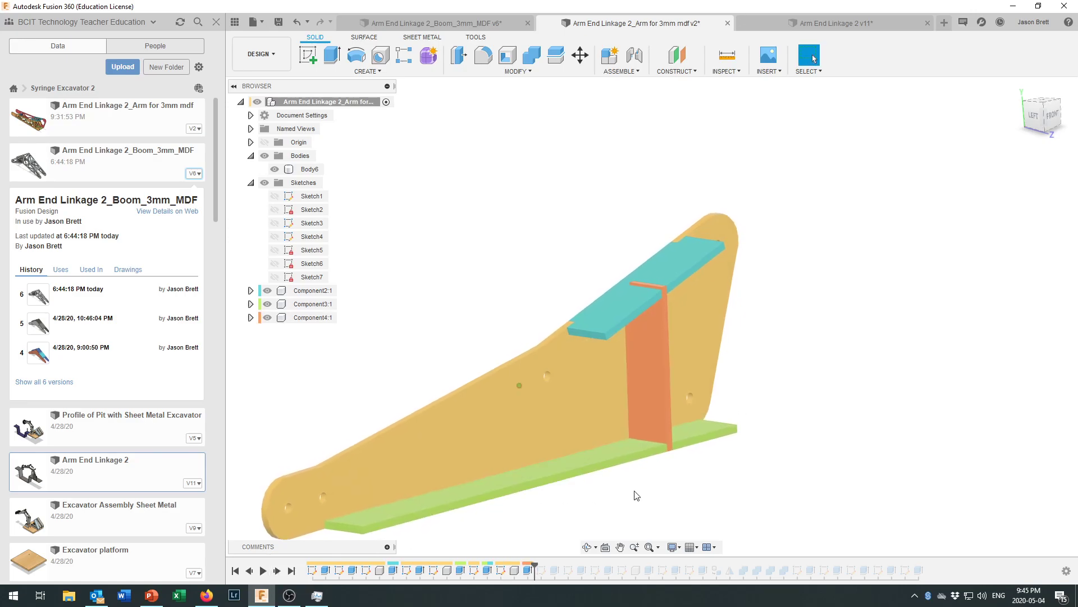
{"action": "scroll", "coordinate": [663, 427], "scroll_direction": "up", "scroll_amount": 3}
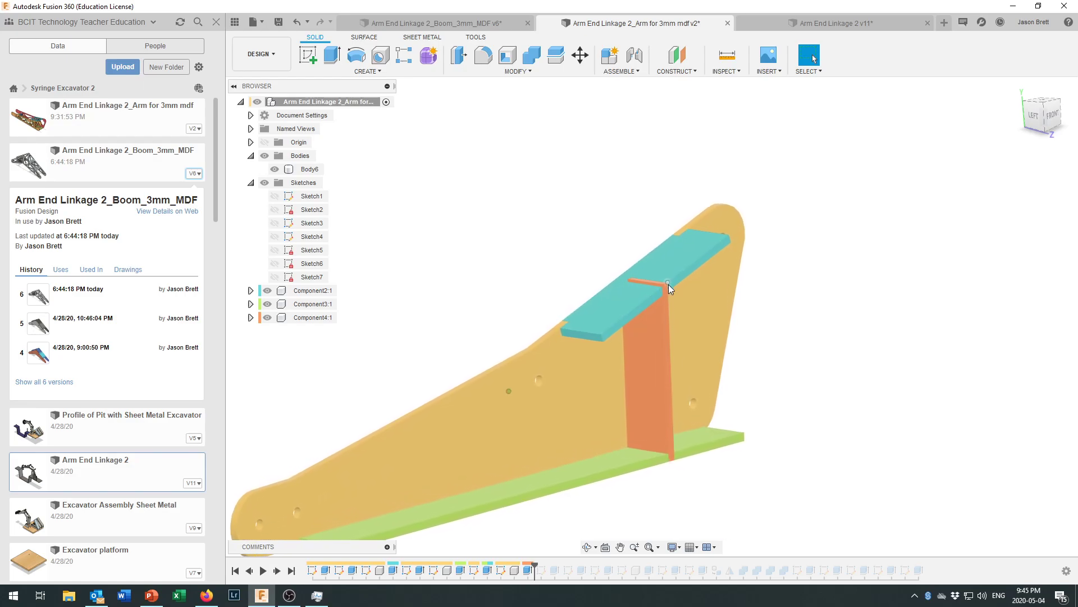
{"action": "scroll", "coordinate": [666, 280], "scroll_direction": "up", "scroll_amount": 3}
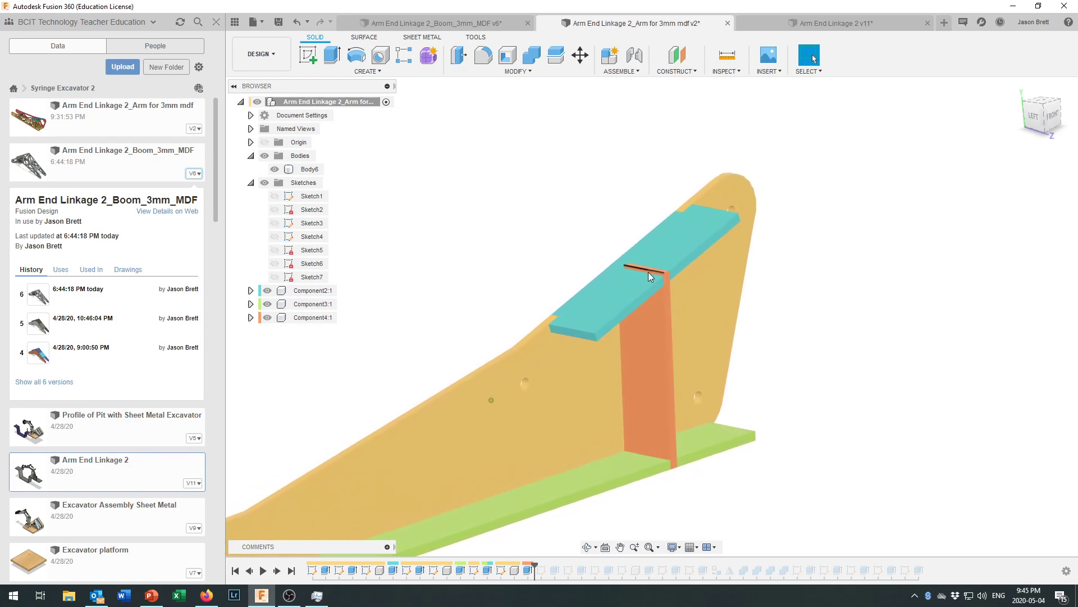
{"action": "scroll", "coordinate": [650, 270], "scroll_direction": "up", "scroll_amount": 3}
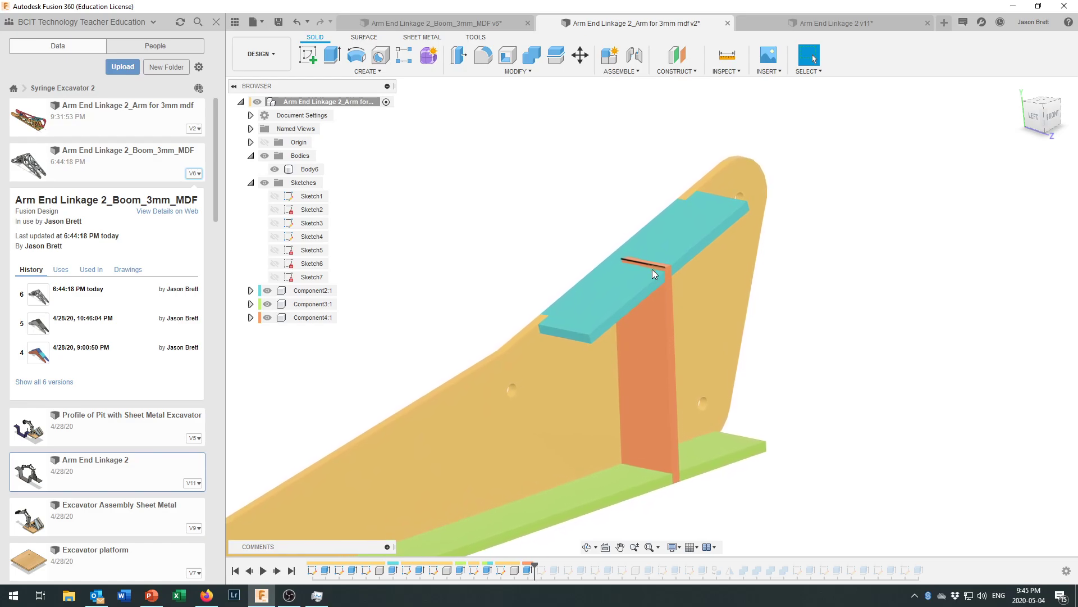
{"action": "scroll", "coordinate": [655, 268], "scroll_direction": "up", "scroll_amount": 3}
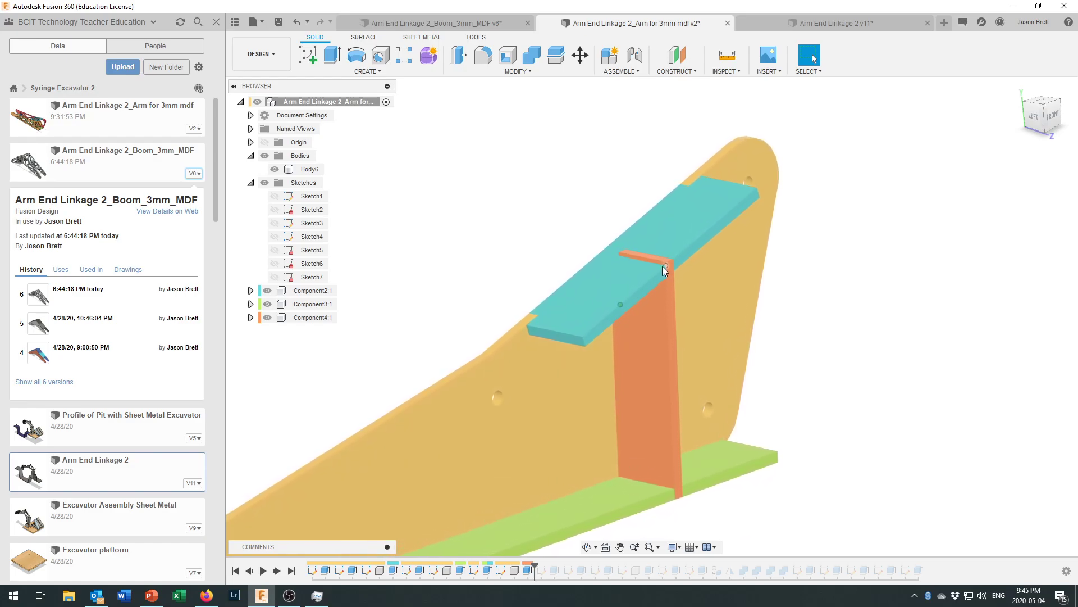
{"action": "scroll", "coordinate": [667, 263], "scroll_direction": "up", "scroll_amount": 2}
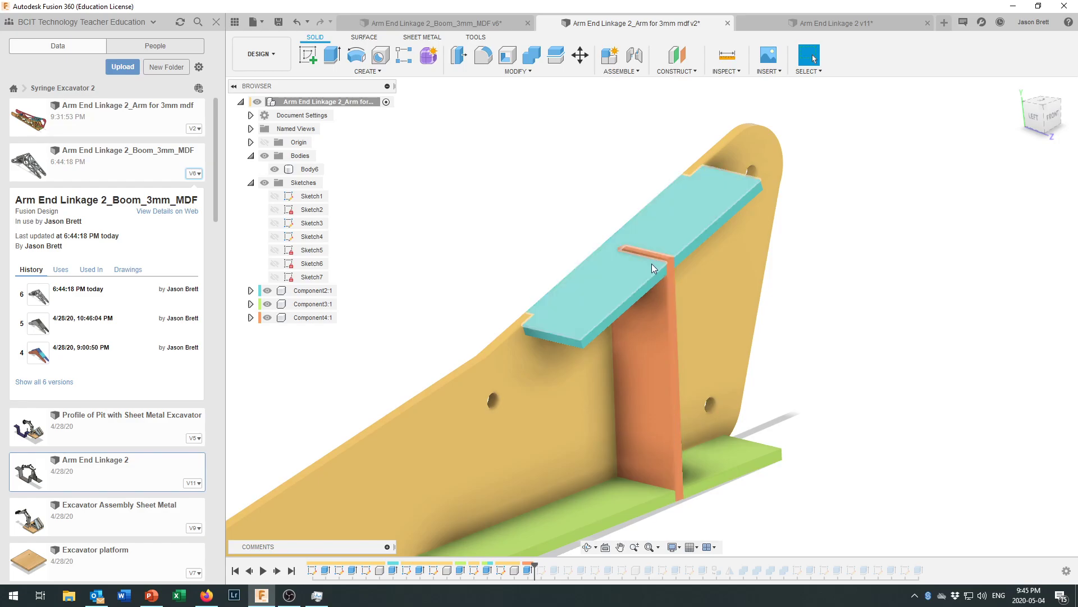
{"action": "scroll", "coordinate": [600, 319], "scroll_direction": "down", "scroll_amount": 2}
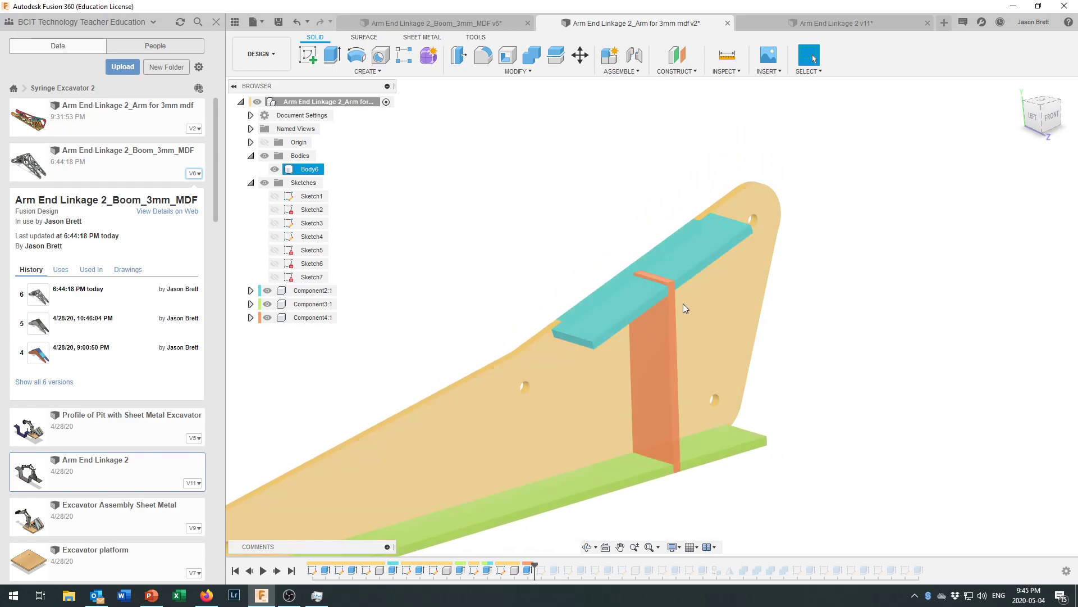
Step the timeline forward through the brace cuts and the lower plate's narrow-end slot to the small end brace.
{"action": "left_click", "coordinate": [278, 571]}
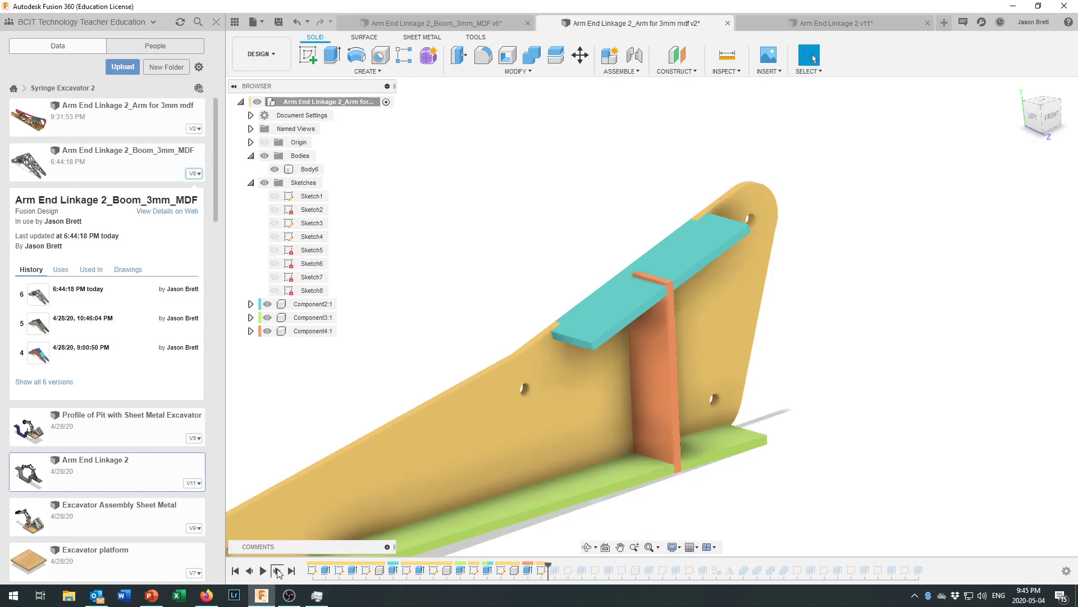
{"action": "left_click", "coordinate": [277, 570]}
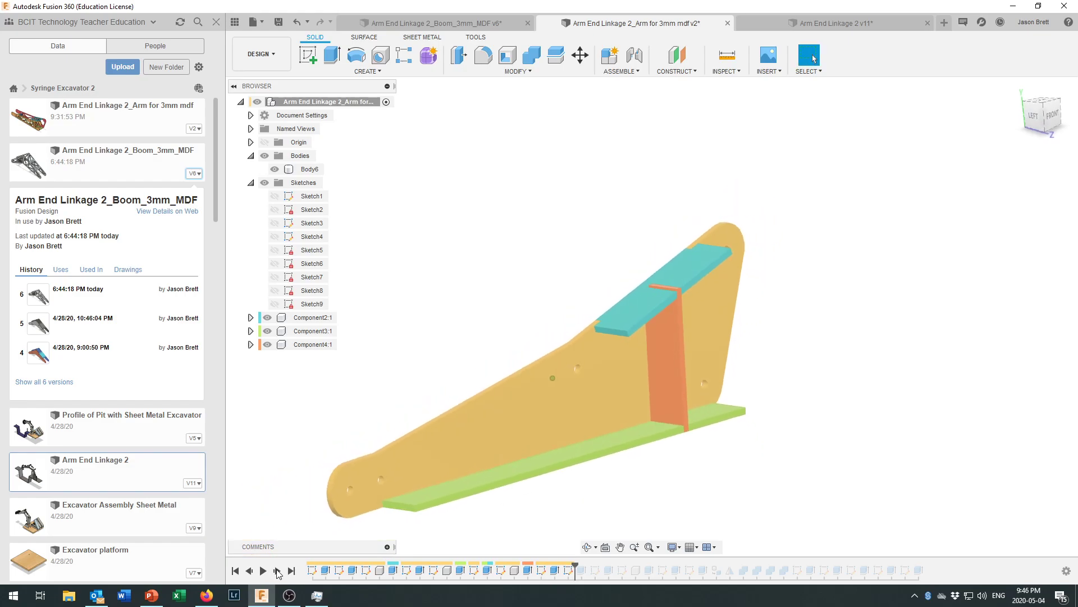
{"action": "left_click", "coordinate": [278, 571]}
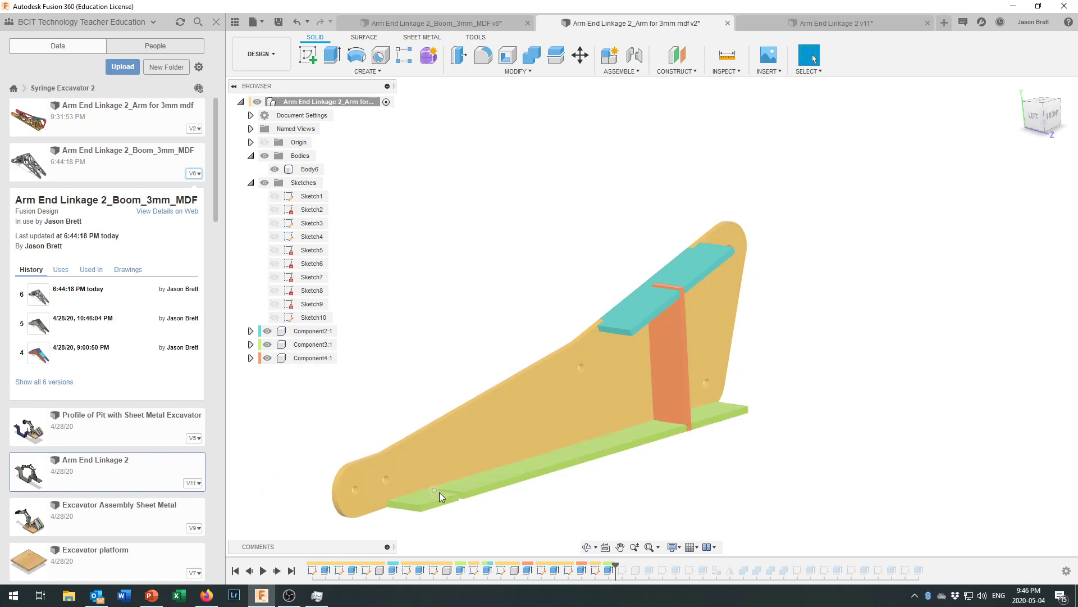
{"action": "left_click", "coordinate": [278, 571]}
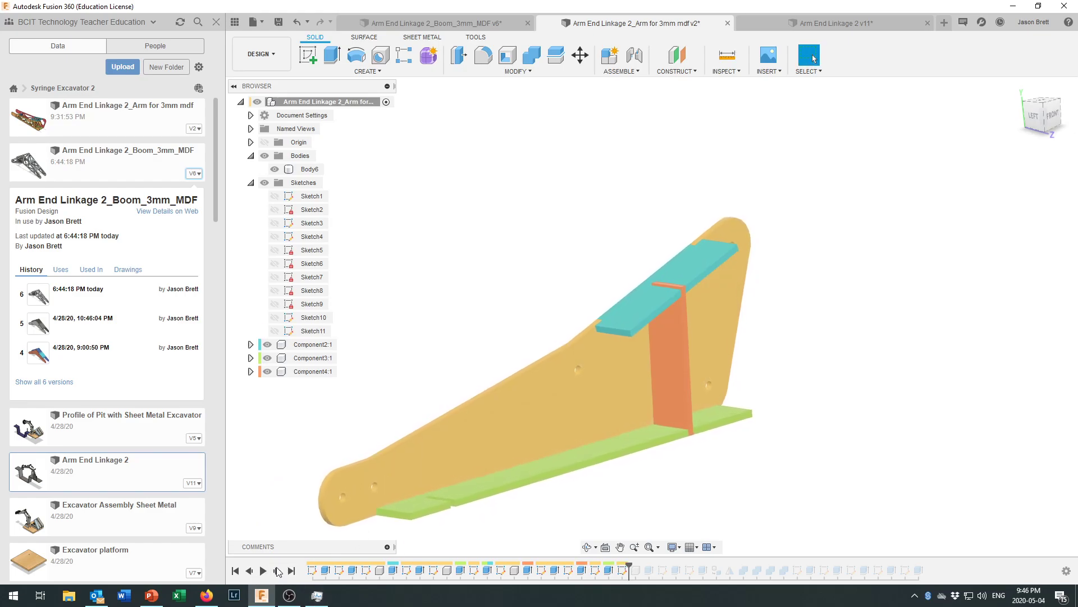
{"action": "left_click", "coordinate": [278, 570]}
{"action": "left_click", "coordinate": [278, 570]}
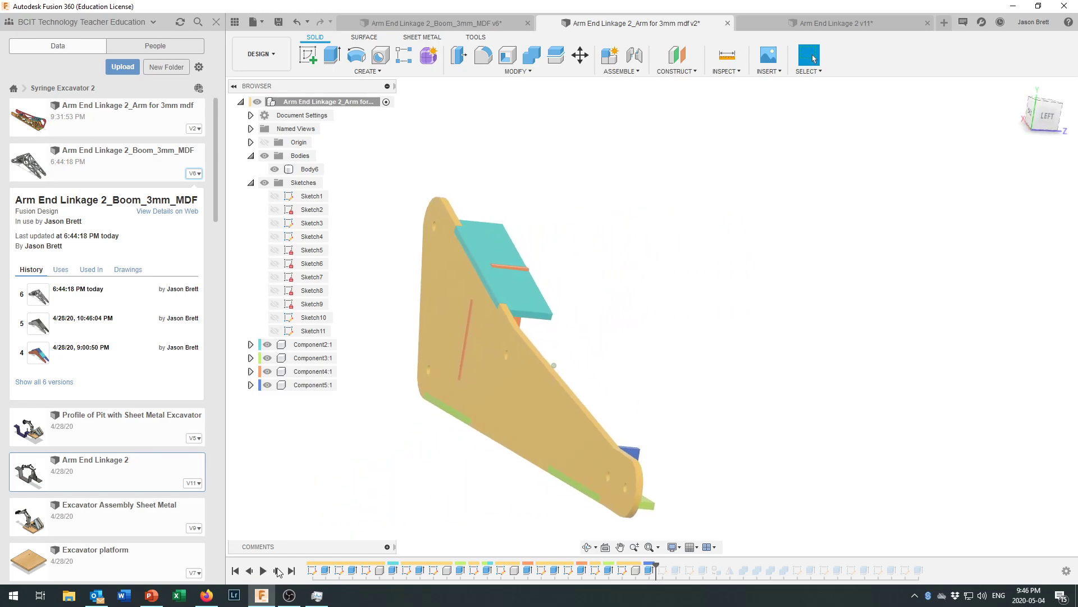
Step the timeline forward through the remaining sketches and cuts, examining the brace slots from the side plate's outer face.
{"action": "left_click", "coordinate": [277, 571]}
{"action": "left_click", "coordinate": [278, 571]}
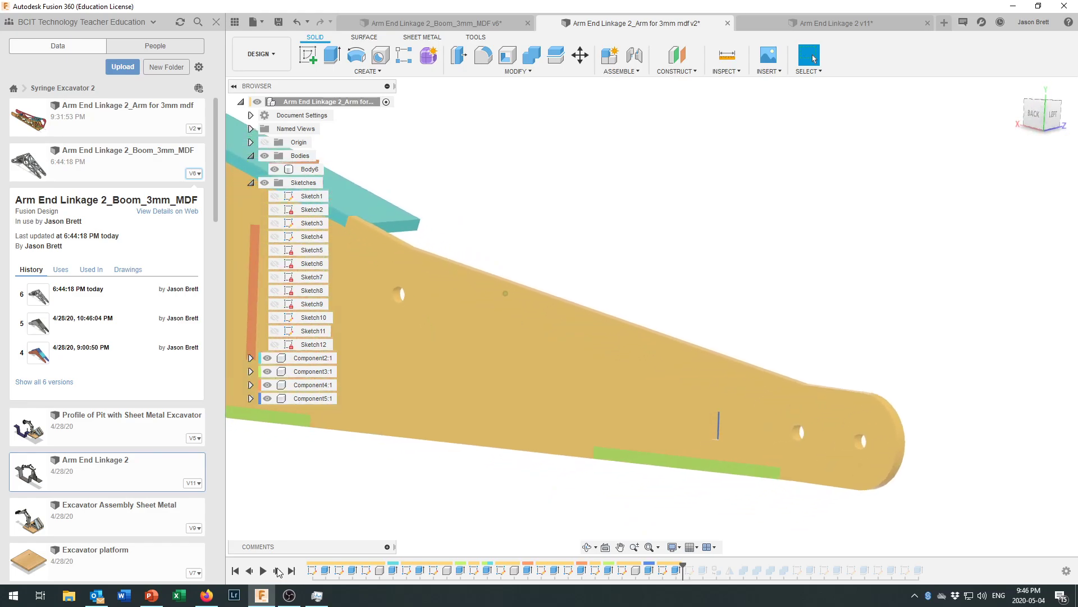
{"action": "left_click", "coordinate": [277, 570]}
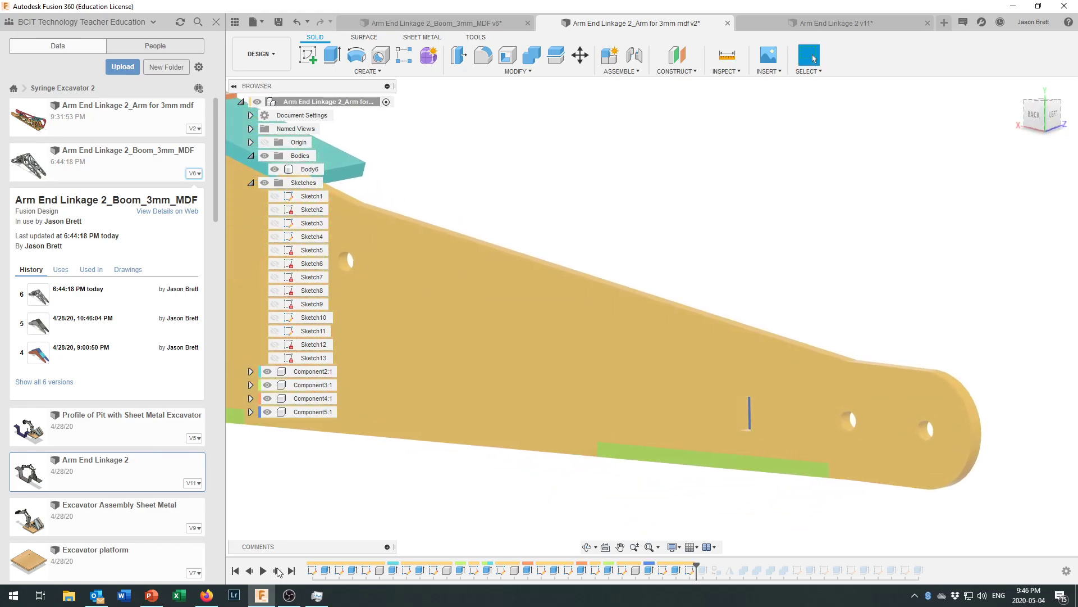
{"action": "left_click", "coordinate": [277, 571]}
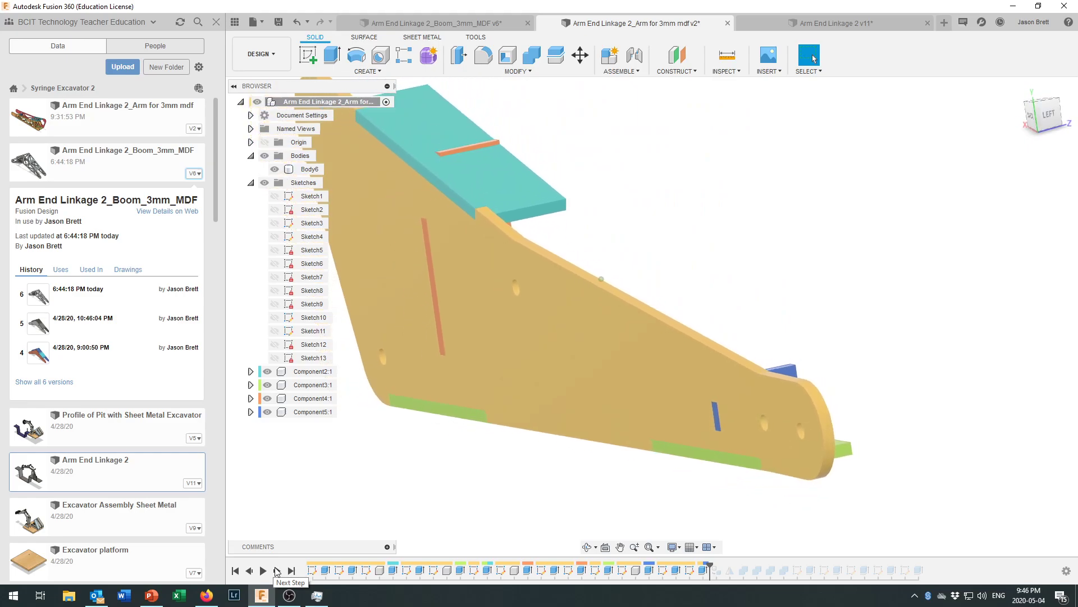
Step the timeline over the side plate's conversion into a component and back, and review the body's Create Components from Bodies option.
{"action": "left_click", "coordinate": [277, 570]}
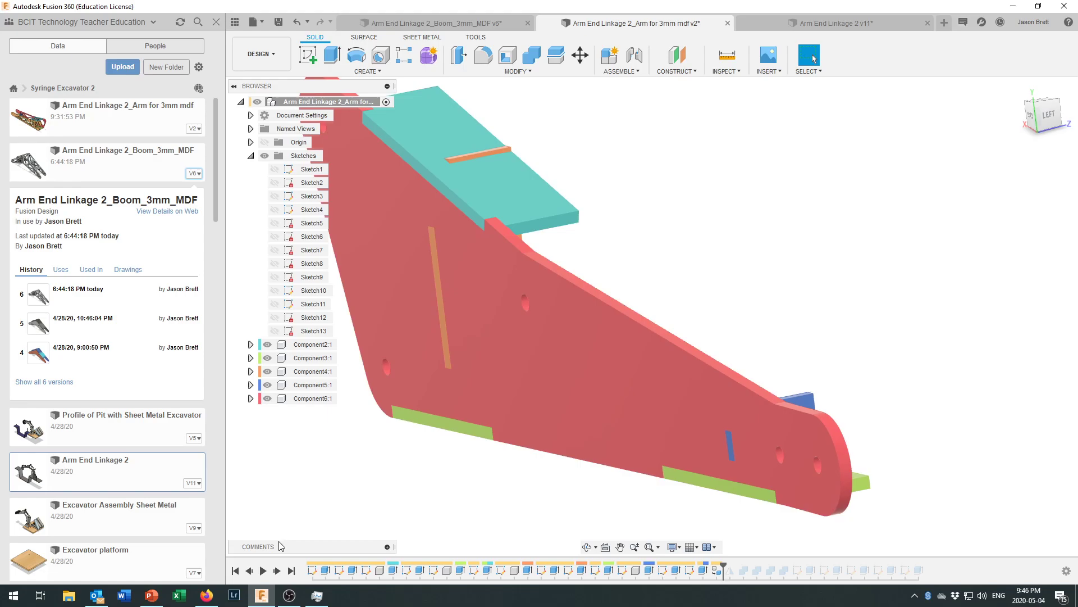
{"action": "left_click", "coordinate": [249, 571]}
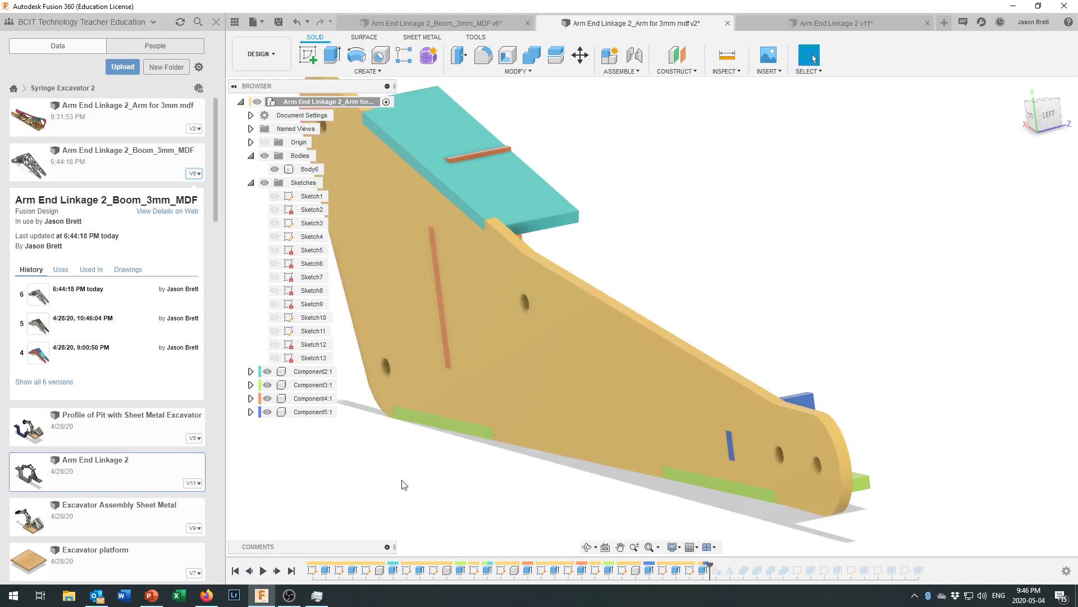
{"action": "left_click", "coordinate": [565, 382]}
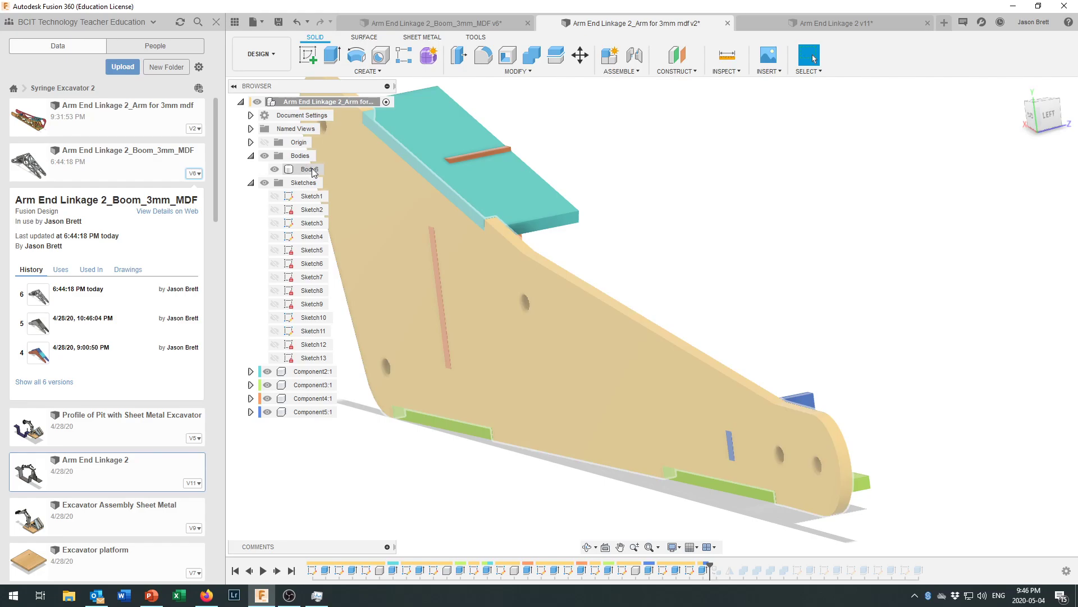
{"action": "right_click", "coordinate": [312, 170]}
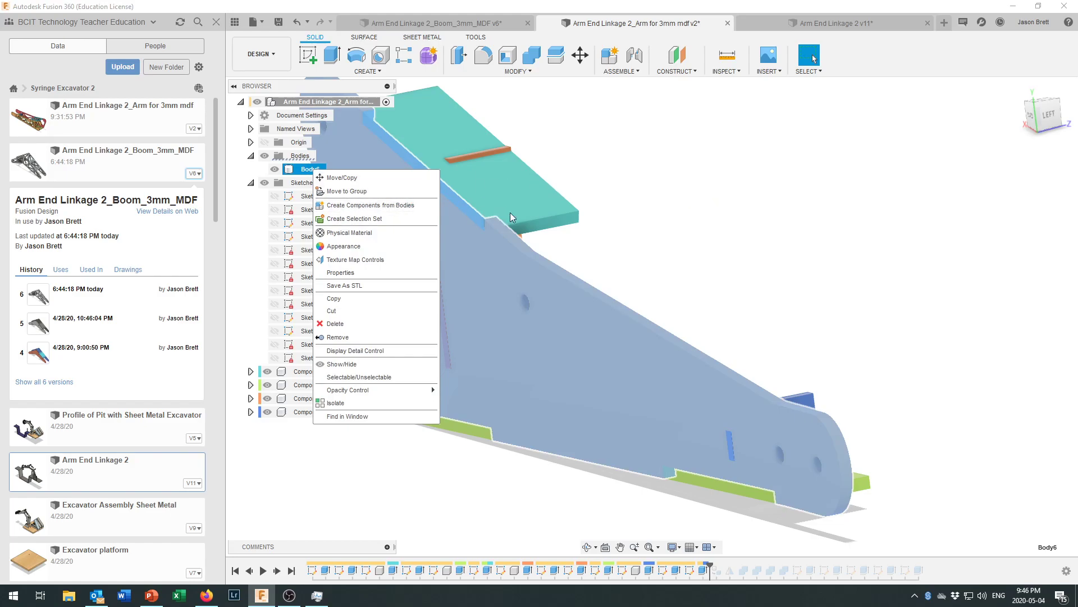
{"action": "left_click", "coordinate": [665, 210]}
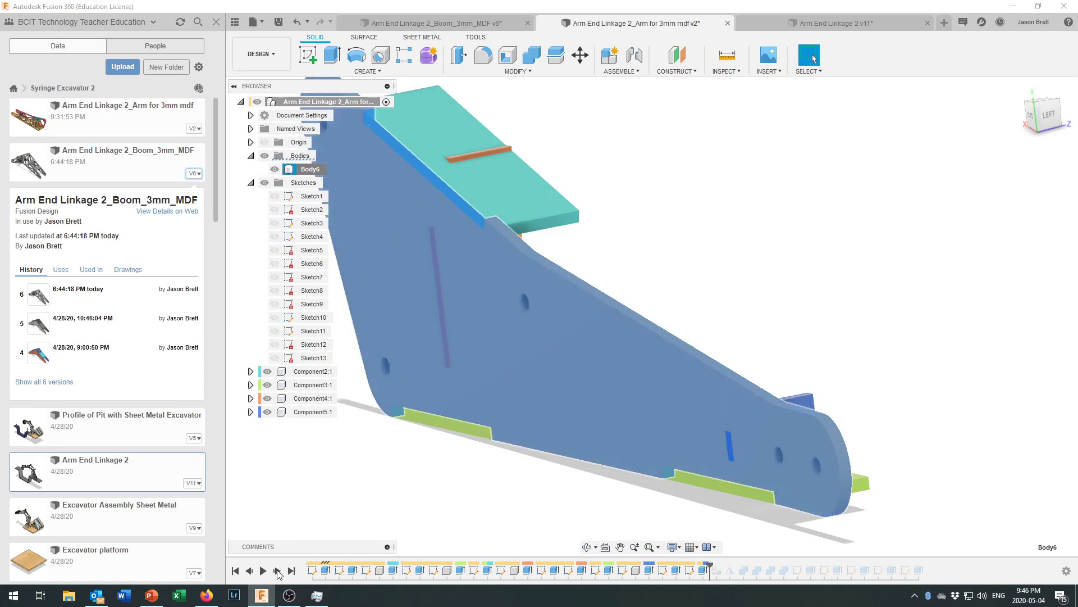
Advance the timeline through the side plate component to the mirrored components, and review the Mirror command's pattern types without applying one.
{"action": "left_click", "coordinate": [278, 570]}
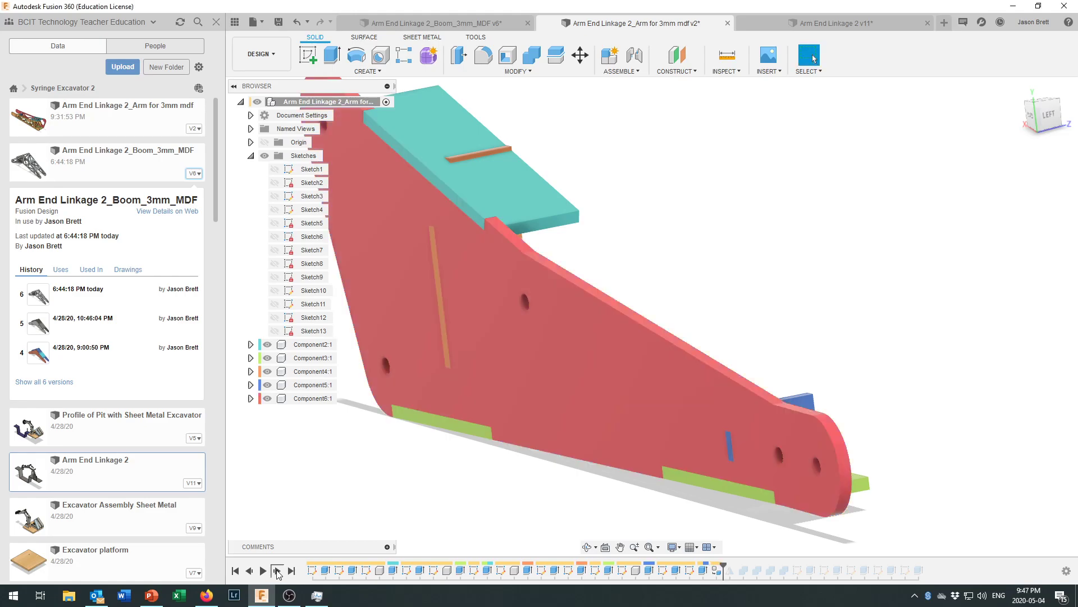
{"action": "left_click", "coordinate": [278, 571]}
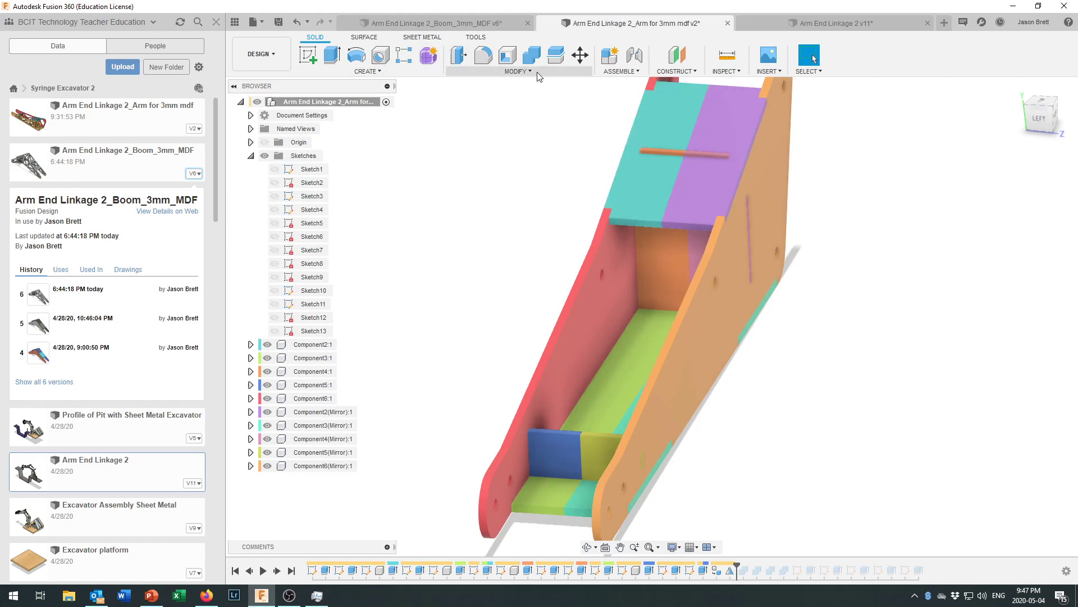
{"action": "left_click", "coordinate": [378, 70]}
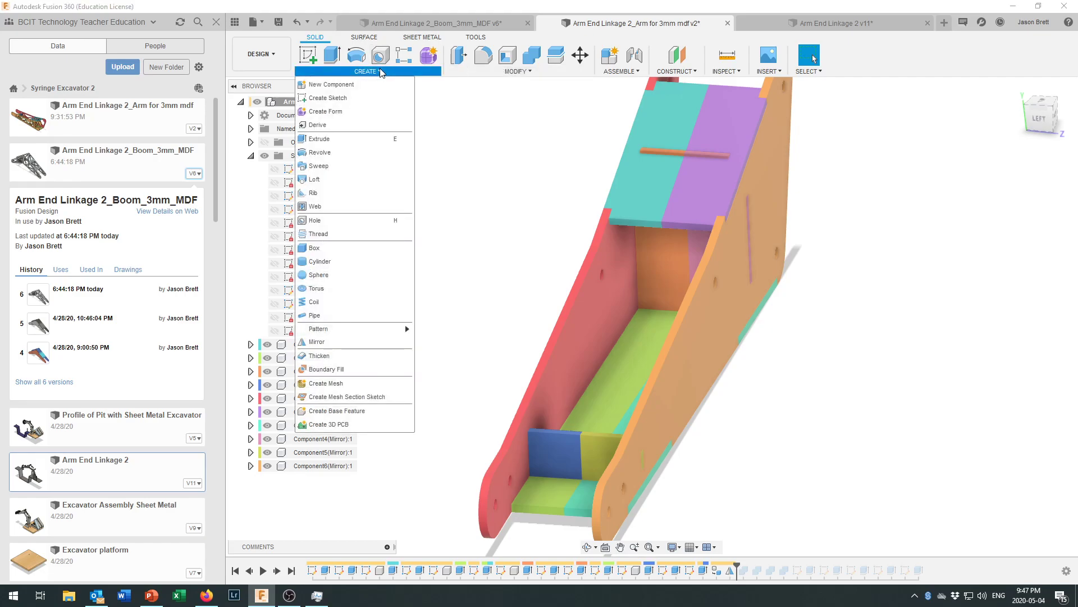
{"action": "left_click", "coordinate": [335, 341]}
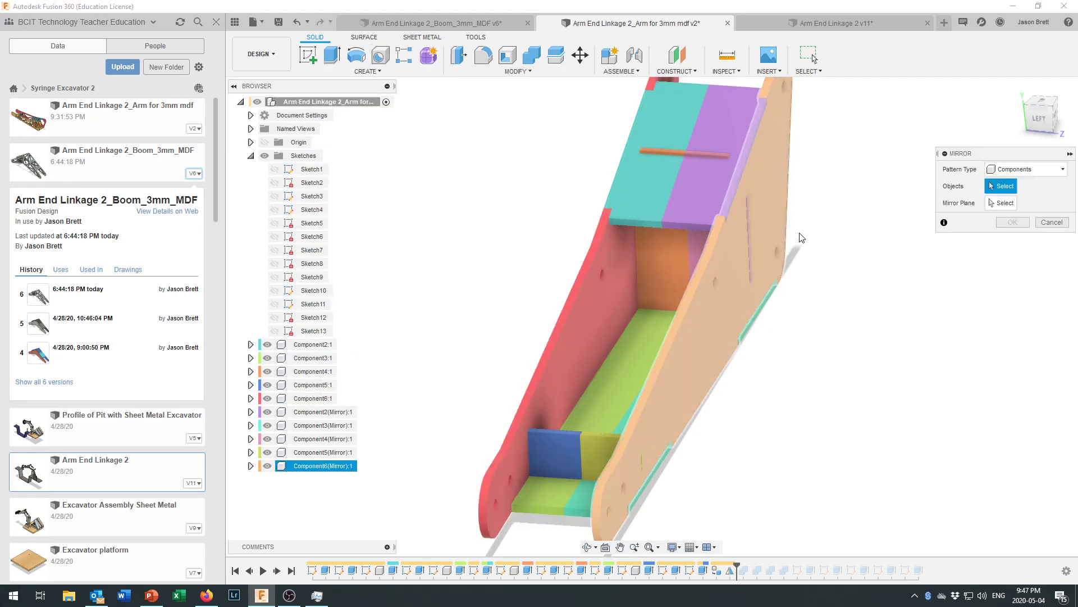
{"action": "left_click", "coordinate": [1014, 170]}
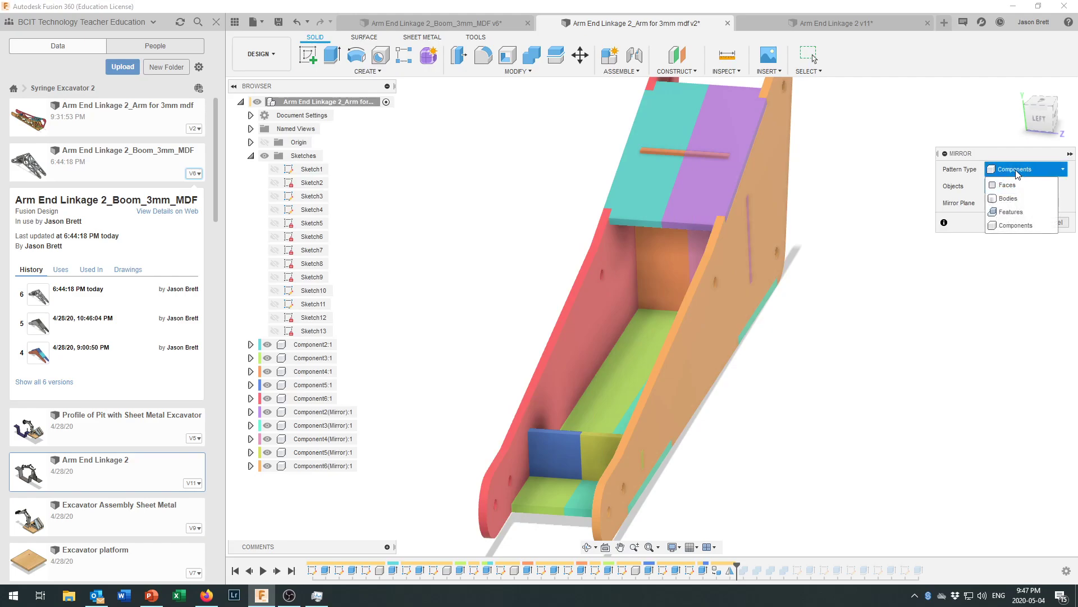
{"action": "left_click", "coordinate": [1016, 170]}
{"action": "left_click", "coordinate": [1050, 223]}
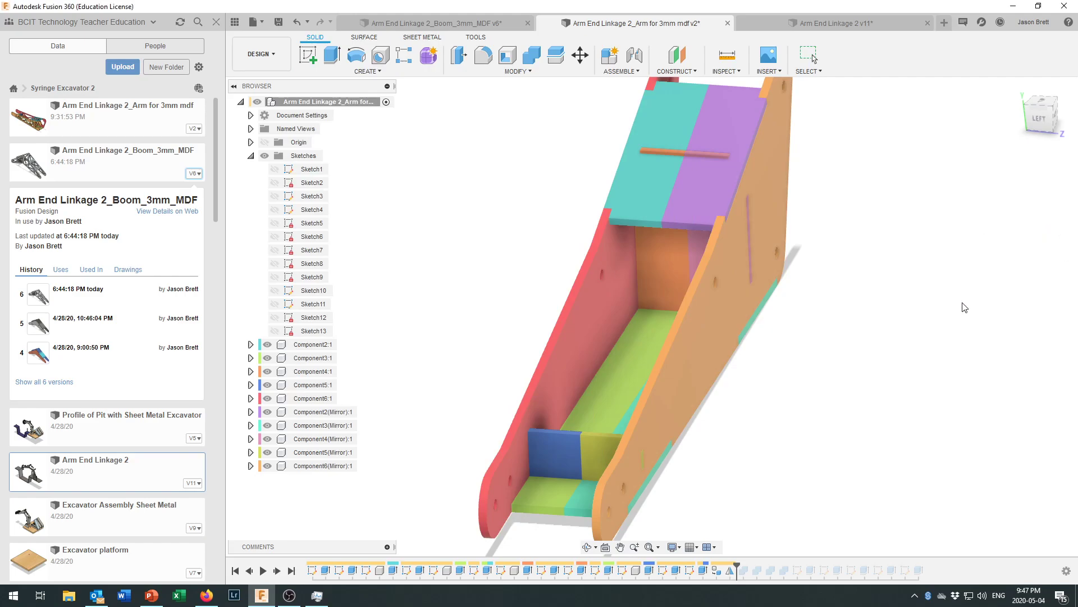
Advance the timeline through the joins of the mirrored halves to the lower plate's truss cutouts, and examine them from below.
{"action": "left_click", "coordinate": [278, 571]}
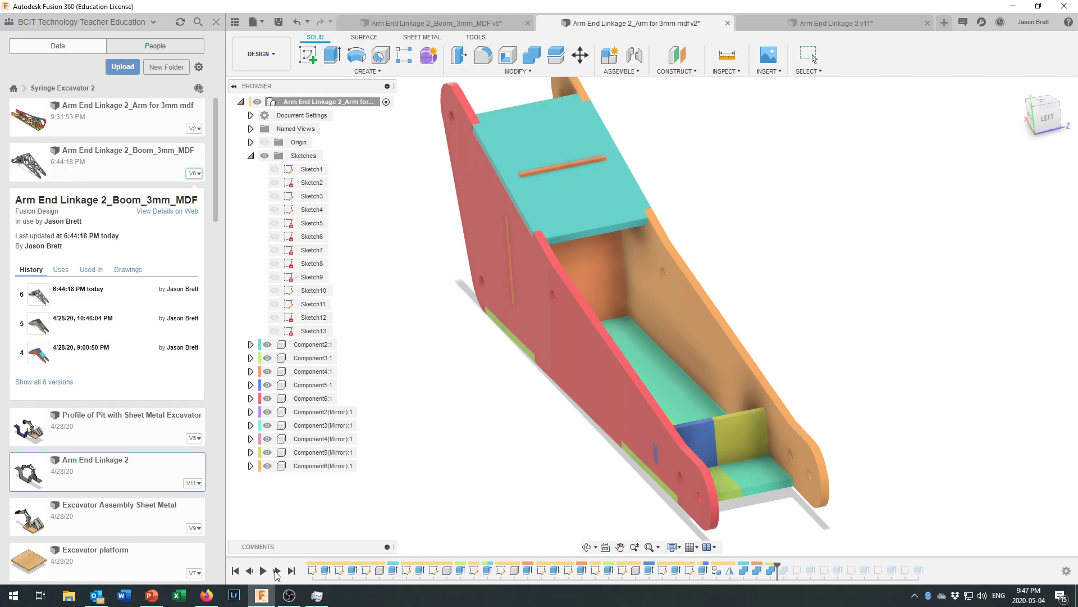
{"action": "left_click", "coordinate": [277, 571]}
{"action": "left_click", "coordinate": [278, 571]}
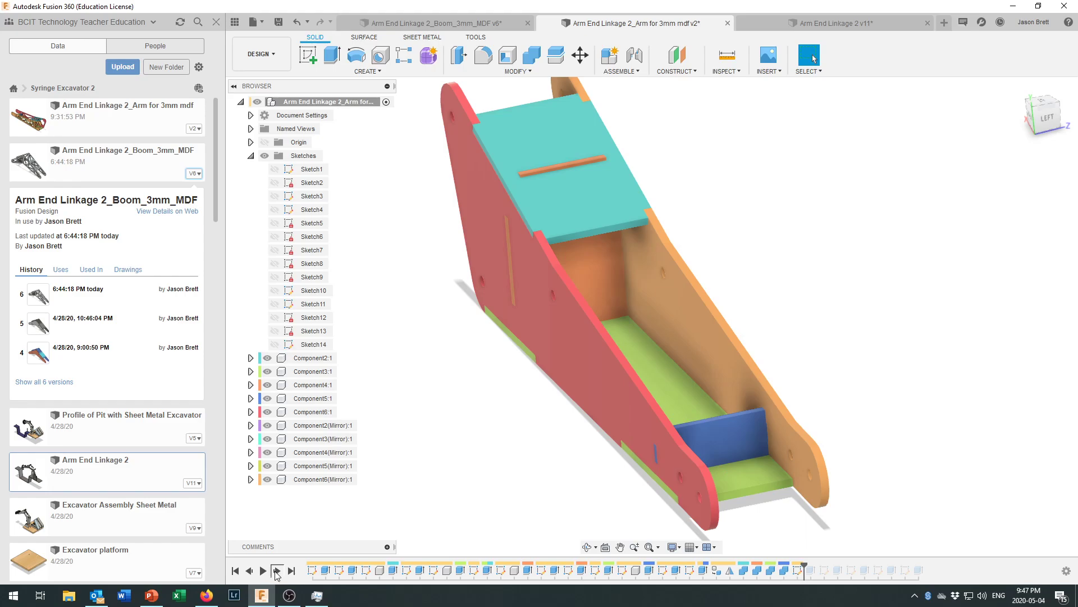
{"action": "left_click", "coordinate": [278, 572]}
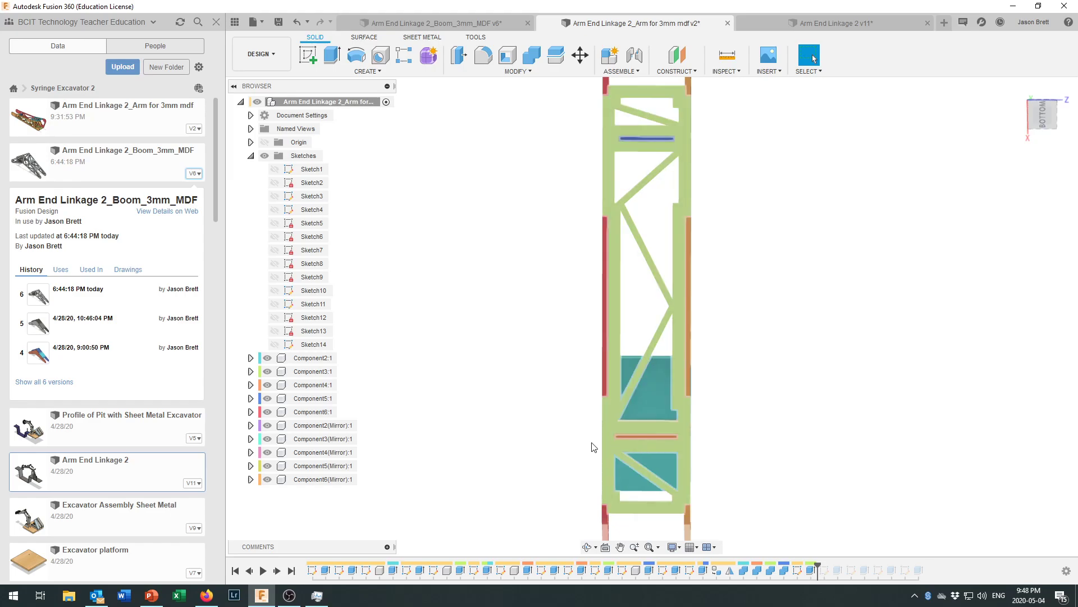
Step the timeline forward through the truss cutouts in the small end brace and the upper plate.
{"action": "left_click", "coordinate": [277, 570]}
{"action": "left_click", "coordinate": [277, 570]}
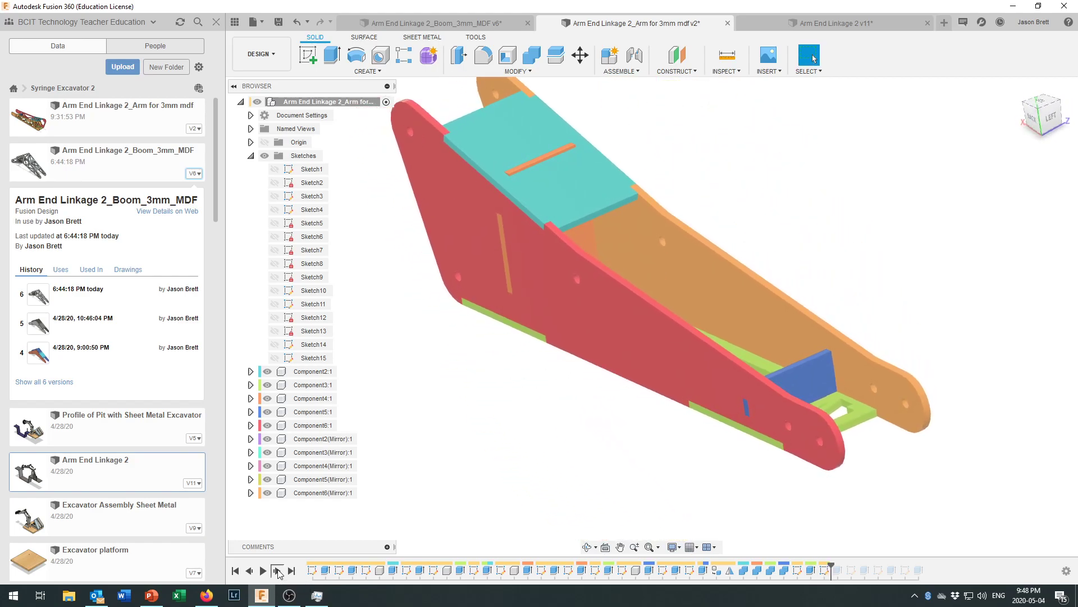
{"action": "left_click", "coordinate": [277, 570]}
{"action": "left_click", "coordinate": [277, 571]}
{"action": "left_click", "coordinate": [278, 570]}
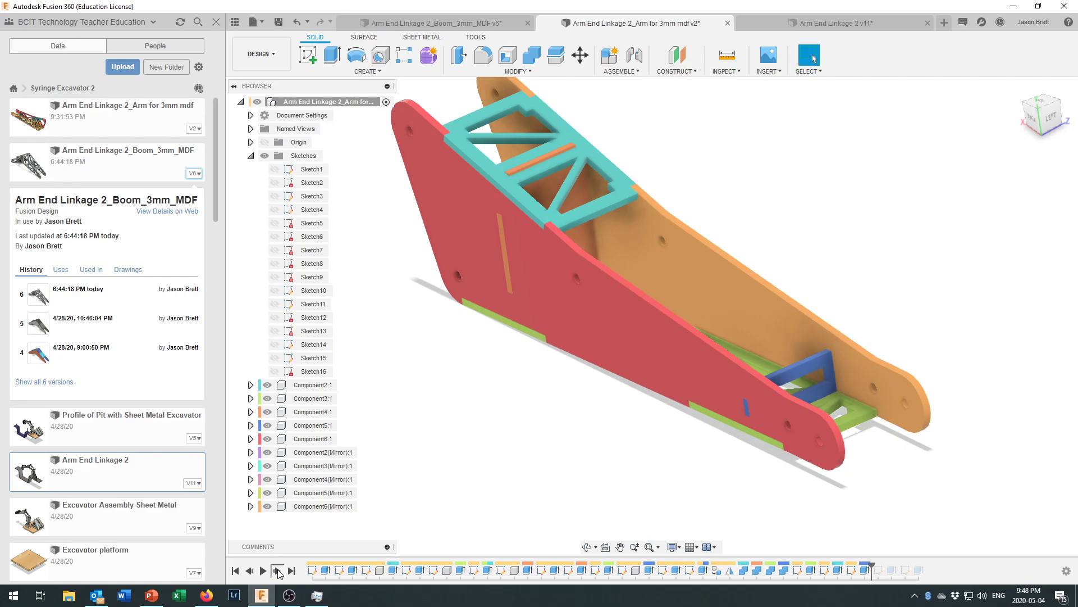
Advance the timeline to its end through the vertical brace and side plate cutouts, and examine the finished arm.
{"action": "left_click", "coordinate": [277, 570]}
{"action": "left_click", "coordinate": [277, 570]}
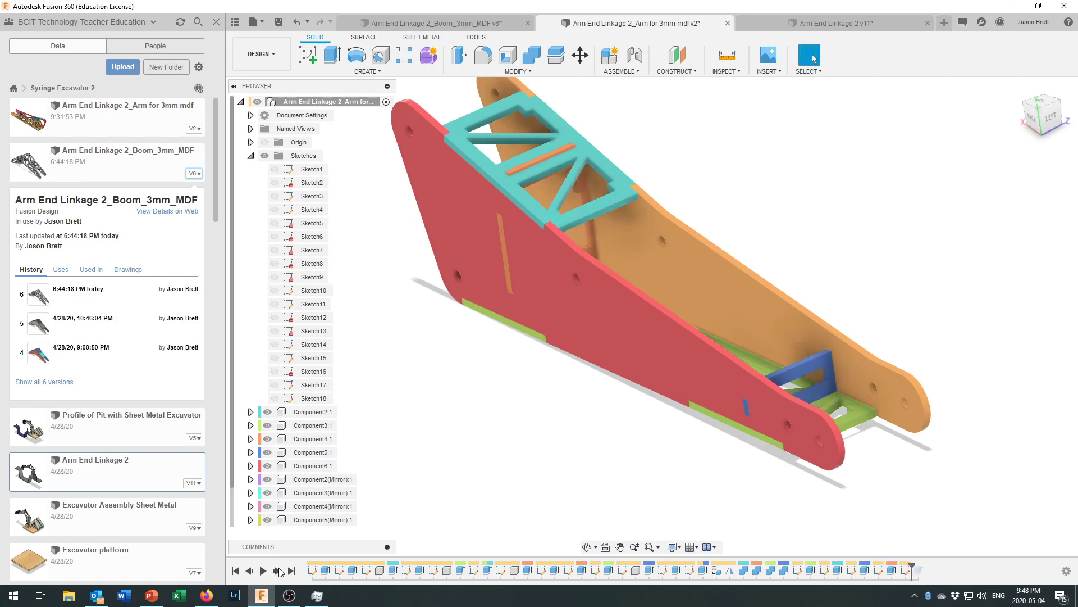
{"action": "left_click", "coordinate": [278, 571]}
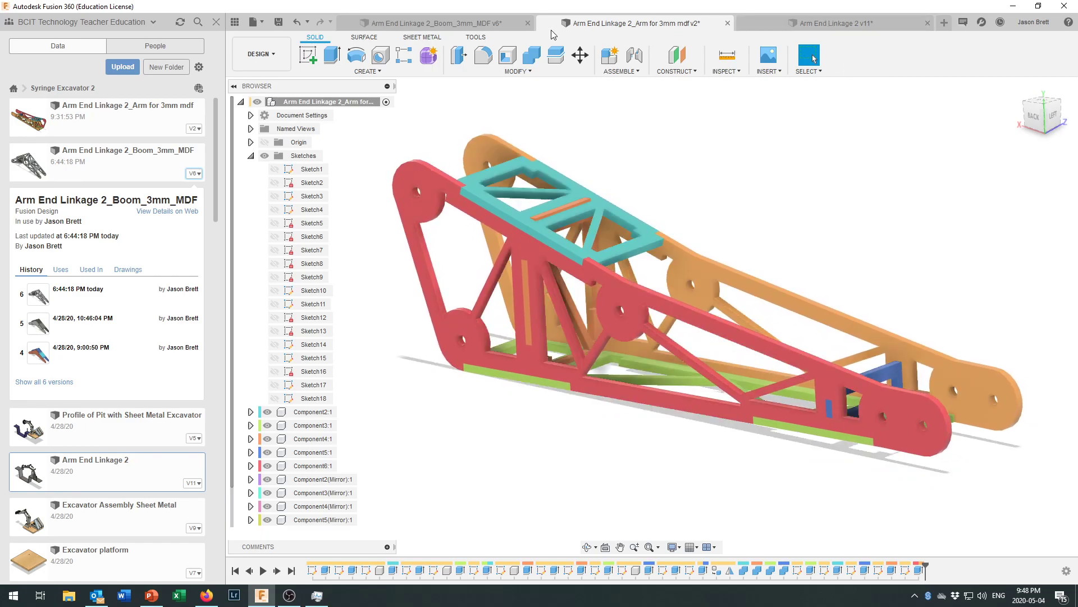
Switch to the Boom_3mm_MDF design and measure the distance between the outer faces of the boom's two side profiles.
{"action": "left_click", "coordinate": [432, 23]}
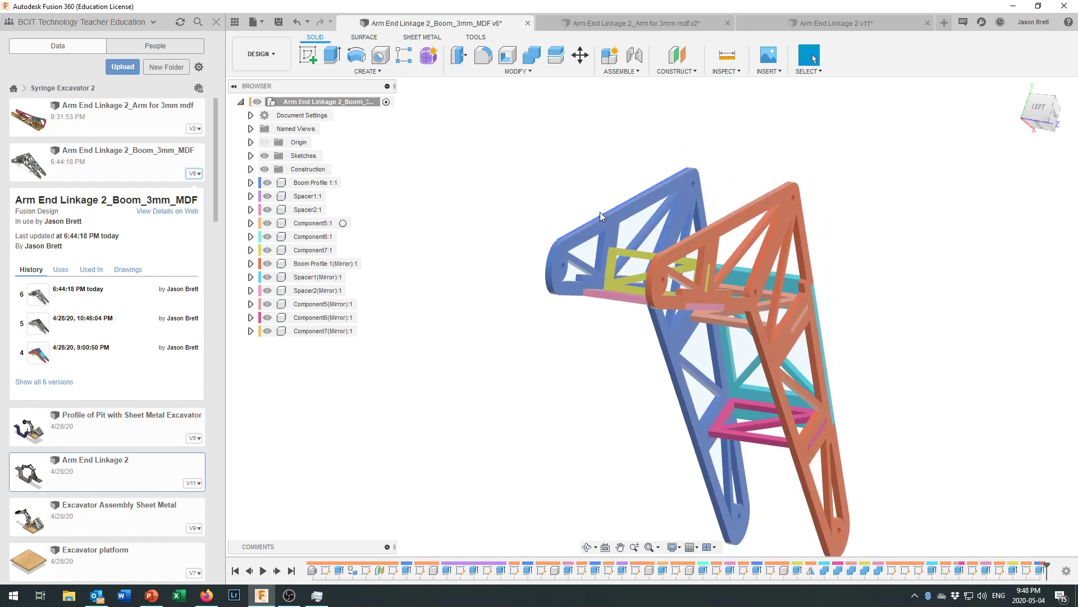
{"action": "left_click", "coordinate": [728, 56]}
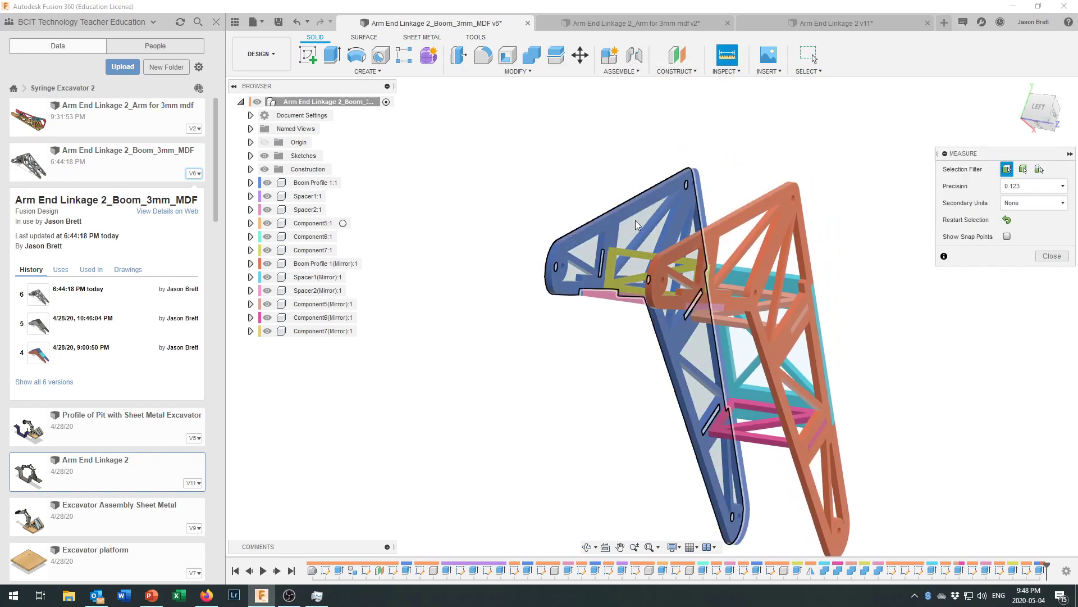
{"action": "left_click", "coordinate": [565, 259]}
{"action": "middle_click_drag", "start_coordinate": [565, 260], "coordinate": [799, 354], "text": "shift"}
{"action": "left_click", "coordinate": [895, 311]}
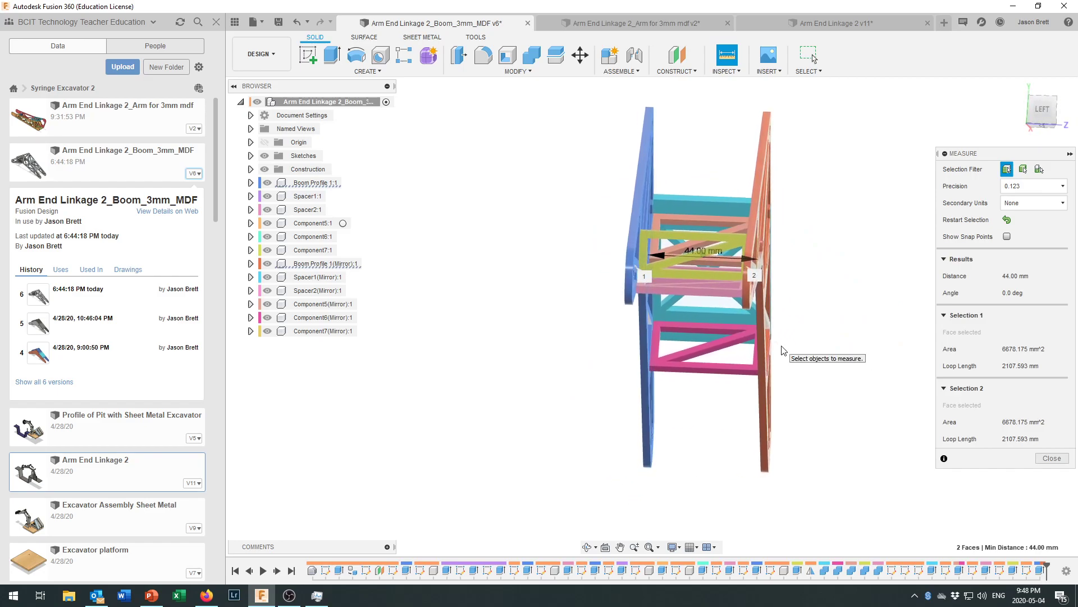
{"action": "left_click", "coordinate": [1053, 458]}
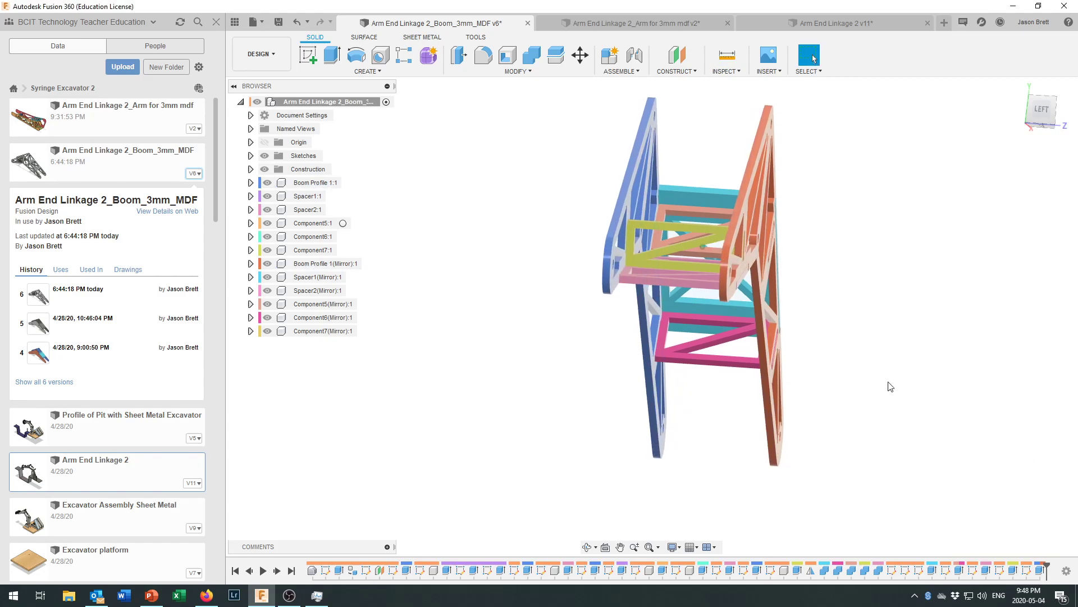
Return to the Arm for 3mm mdf design and measure the distance between the outer faces of its two side plates.
{"action": "left_click", "coordinate": [626, 21]}
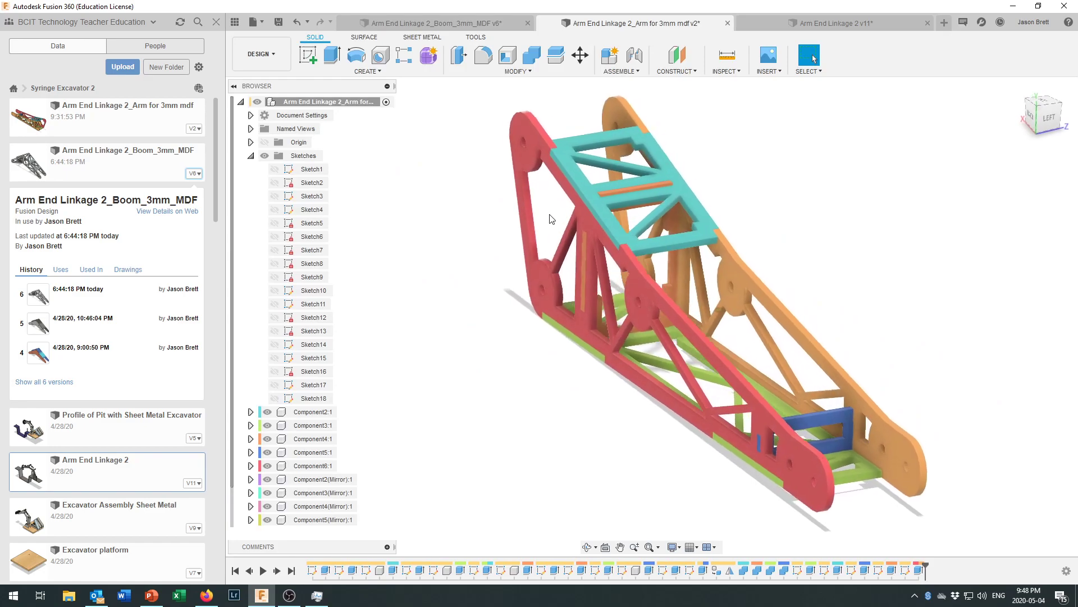
{"action": "left_click", "coordinate": [728, 73]}
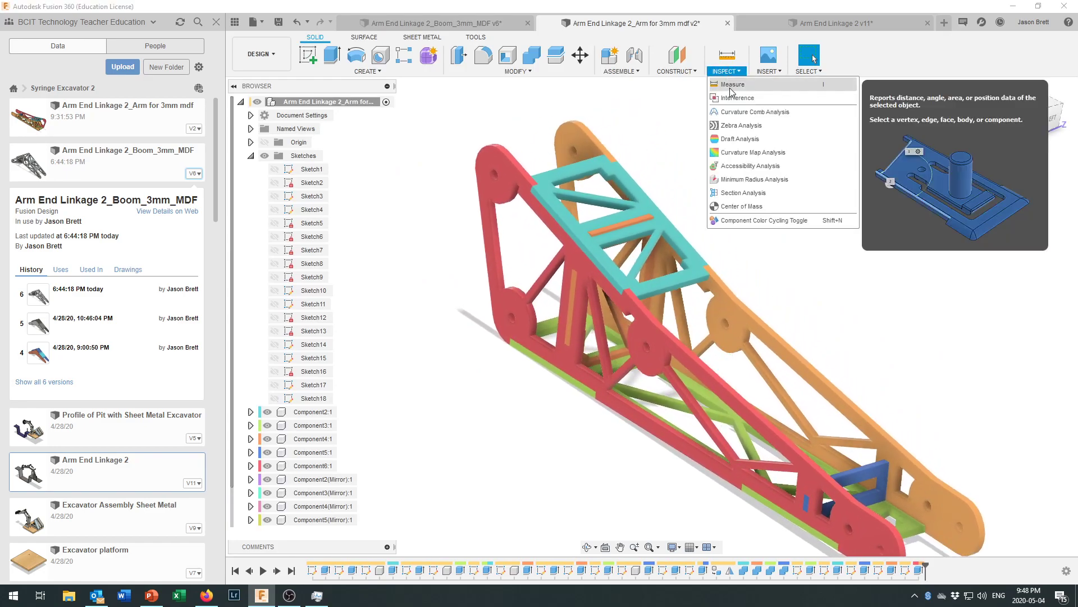
{"action": "left_click", "coordinate": [733, 88]}
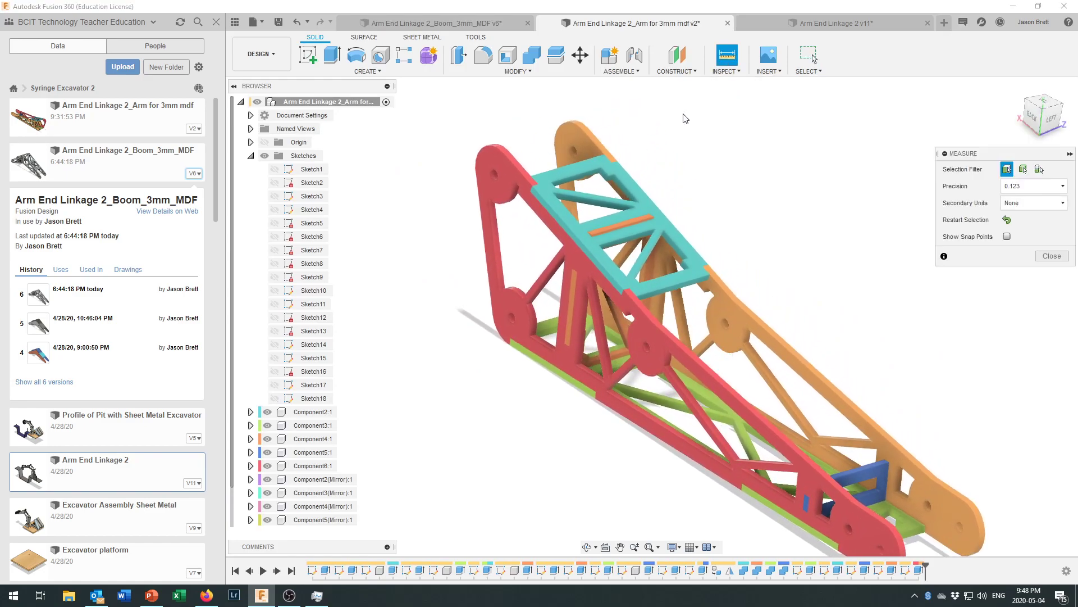
{"action": "left_click", "coordinate": [504, 190]}
{"action": "middle_click_drag", "start_coordinate": [506, 191], "coordinate": [816, 212], "text": "shift"}
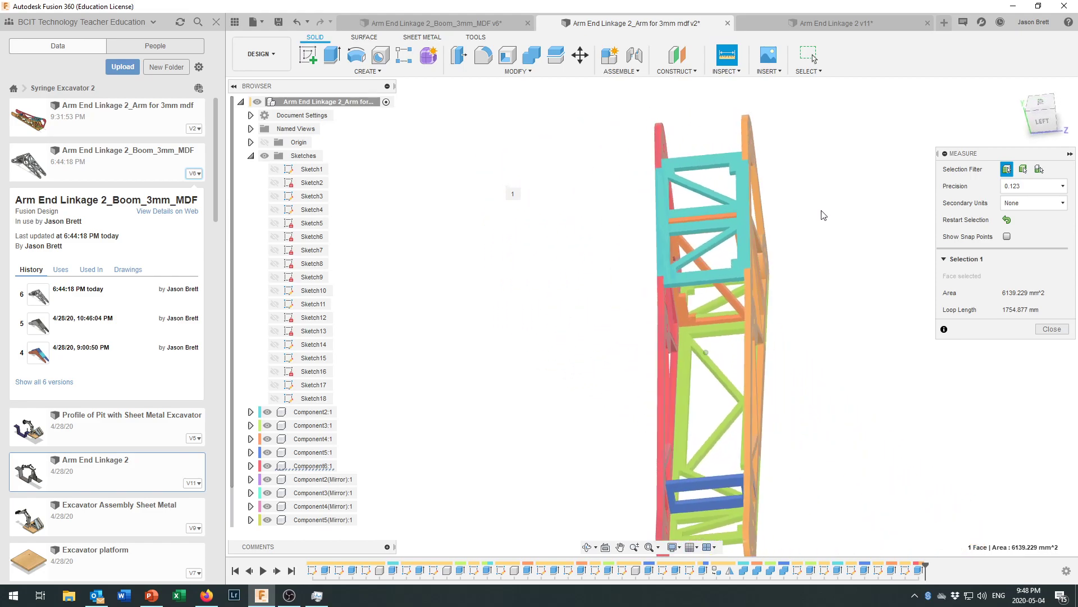
{"action": "left_click", "coordinate": [807, 223]}
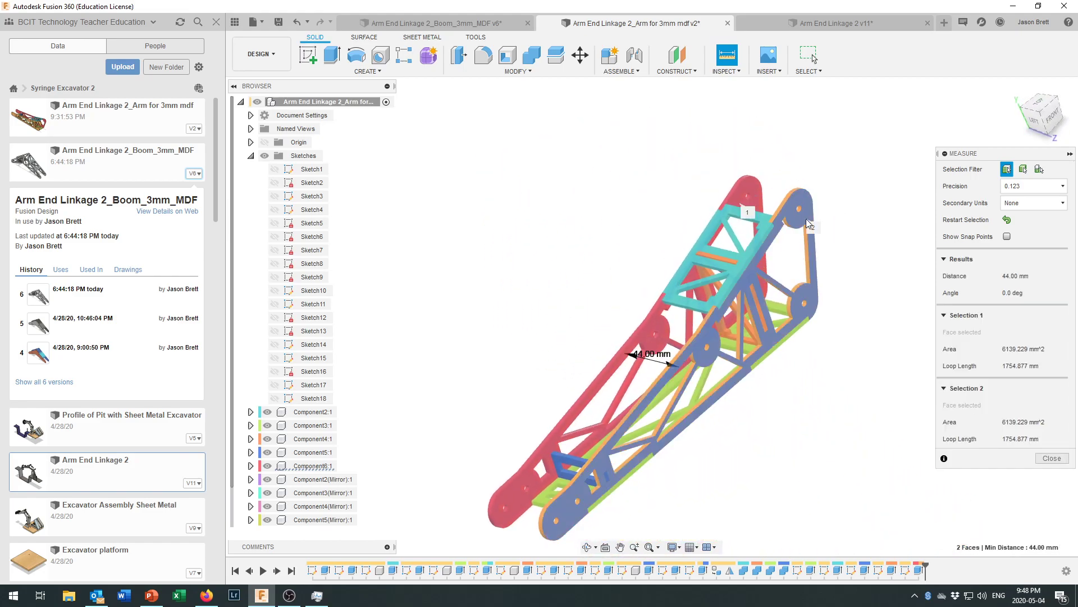
{"action": "middle_click_drag", "start_coordinate": [886, 279], "coordinate": [701, 403], "text": "shift"}
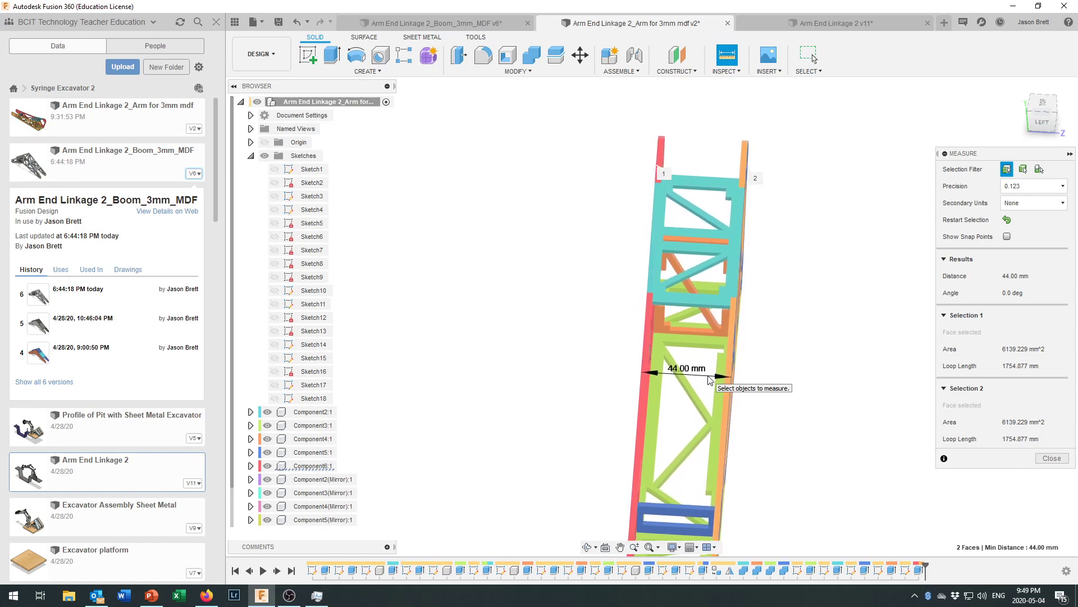
{"action": "middle_click_drag", "start_coordinate": [709, 381], "coordinate": [705, 386], "text": "shift"}
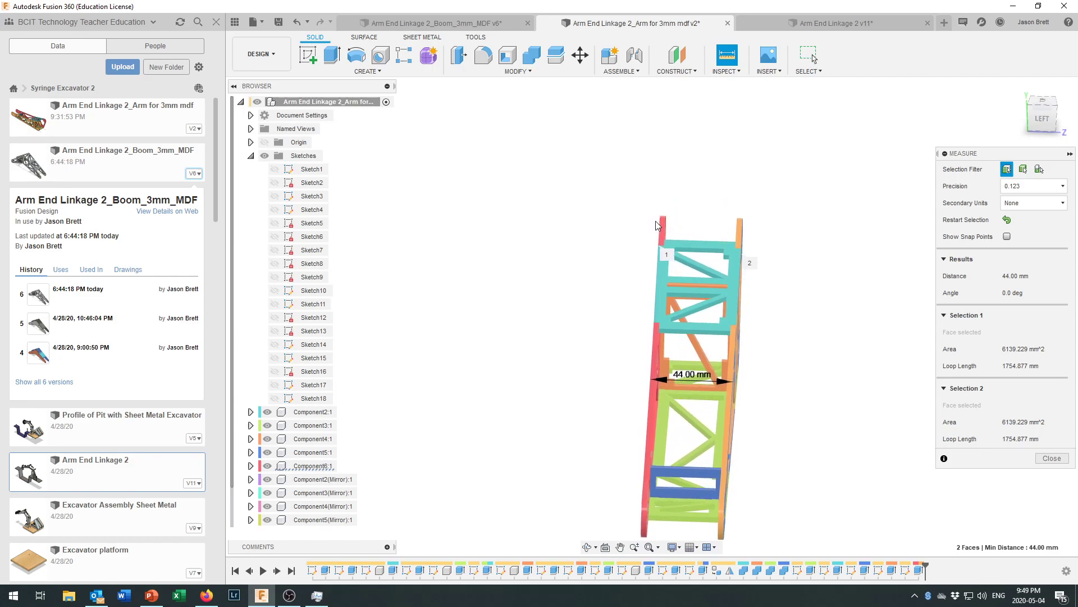
{"action": "middle_click_drag", "start_coordinate": [673, 218], "coordinate": [769, 299], "text": "shift"}
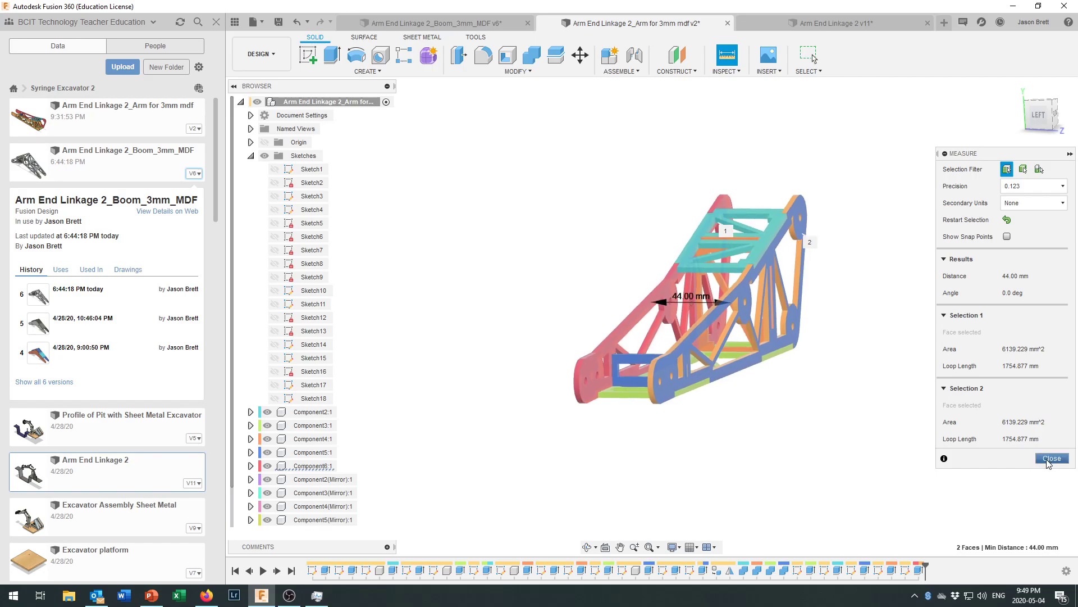
{"action": "left_click", "coordinate": [1048, 459]}
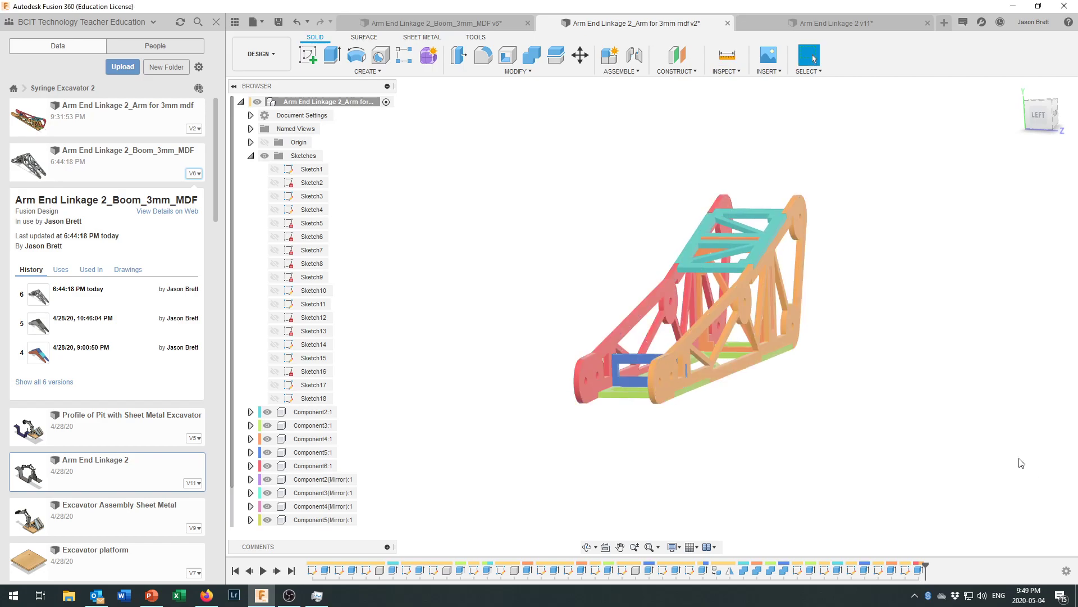